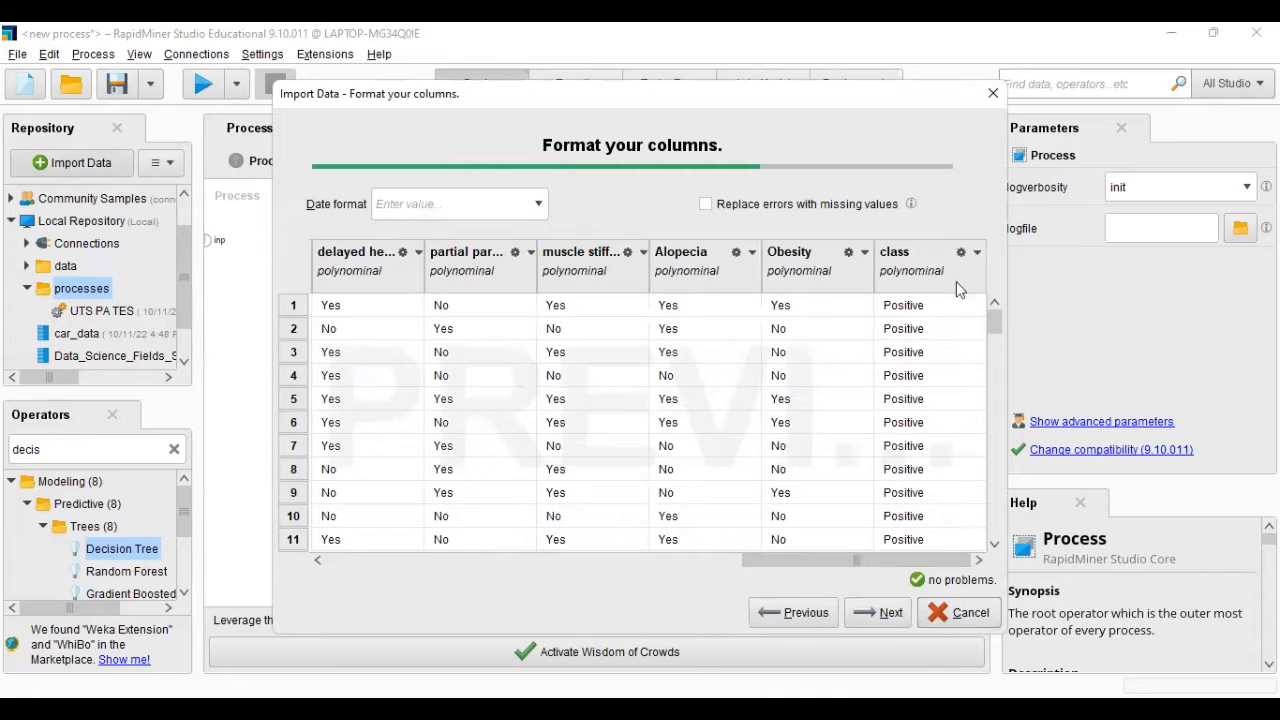
- Change the role of the class column to label in the data being imported
click(977, 256)
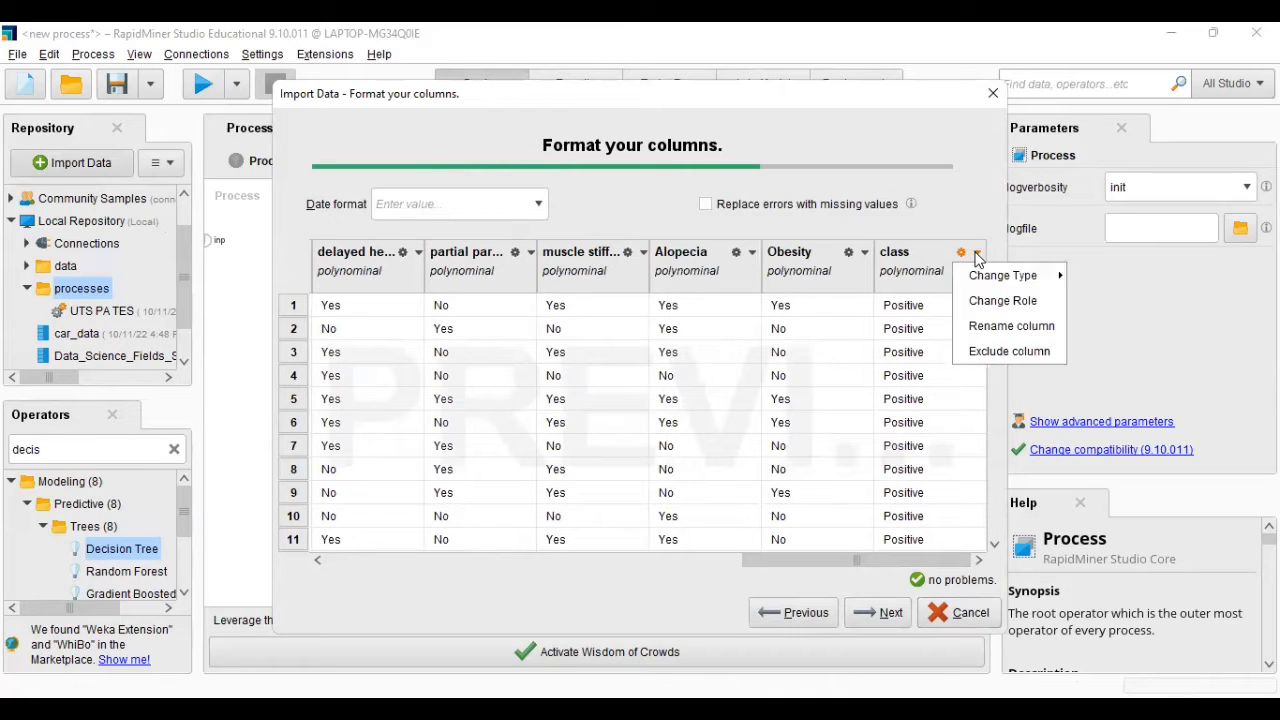
click(978, 305)
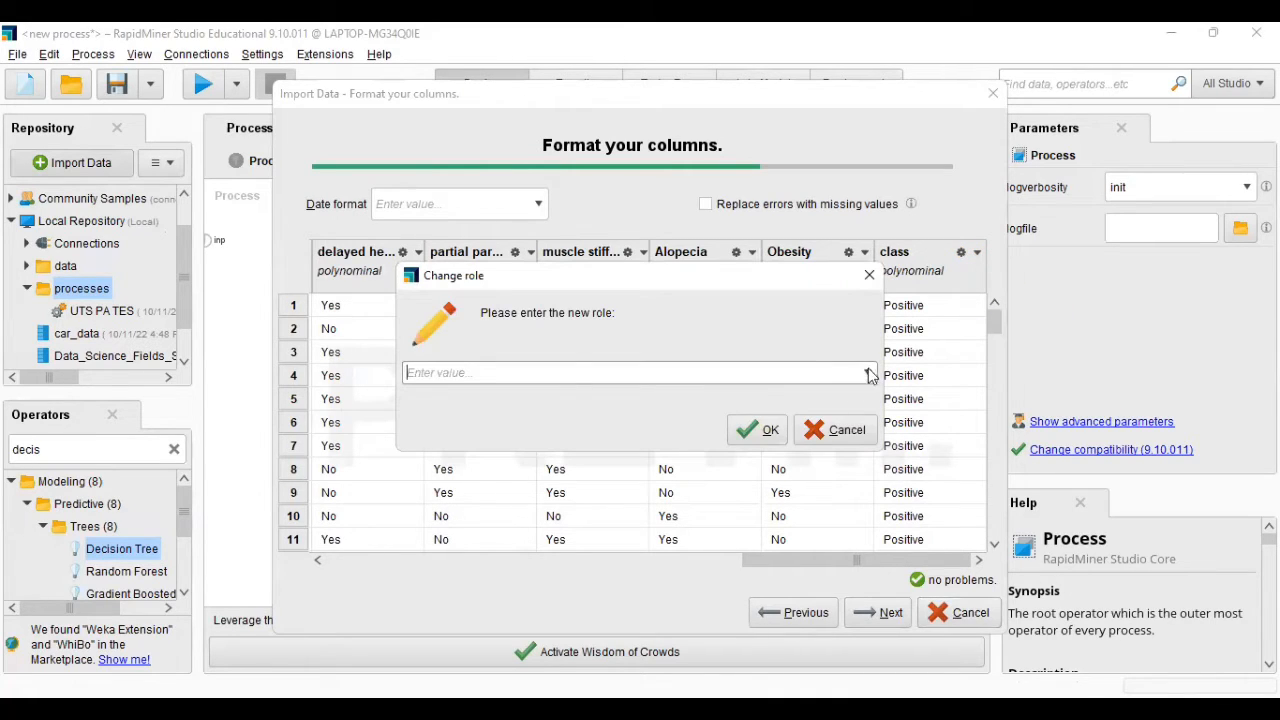
click(869, 373)
click(834, 393)
click(757, 429)
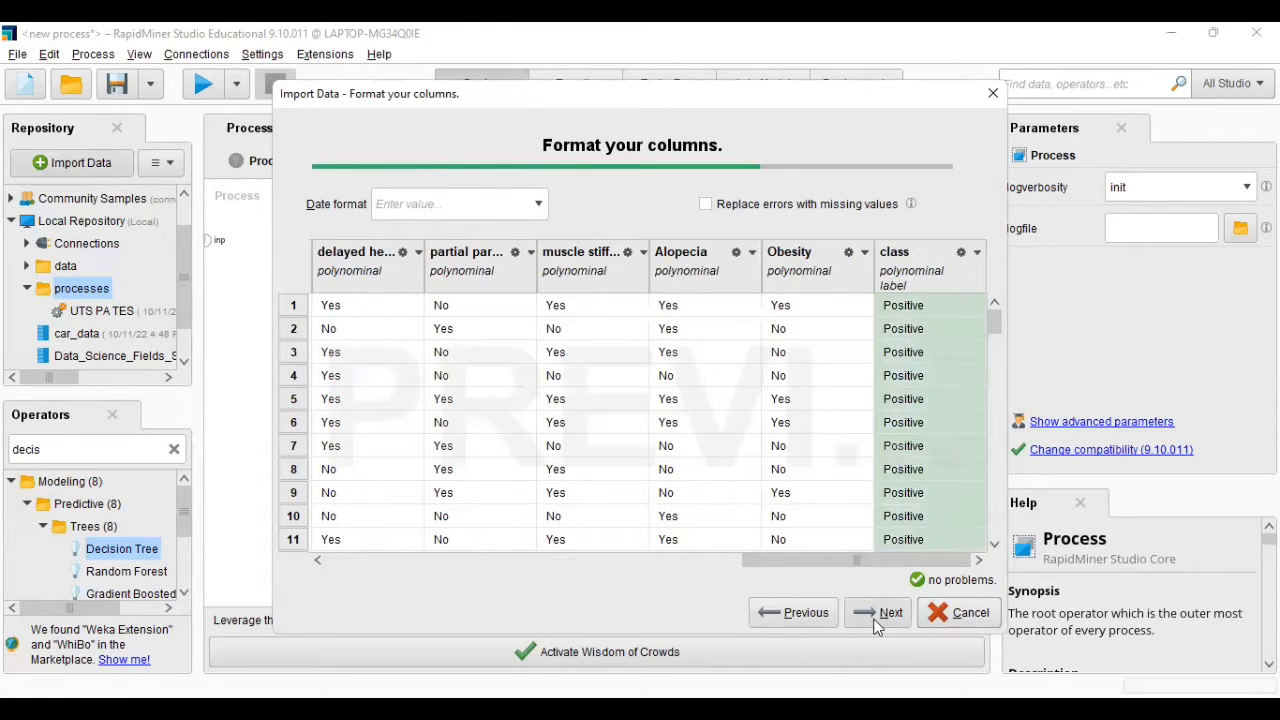
- Store the imported data as diabetes_data_upload in the processes folder and place it in the process design as a Retrieve operator
click(880, 613)
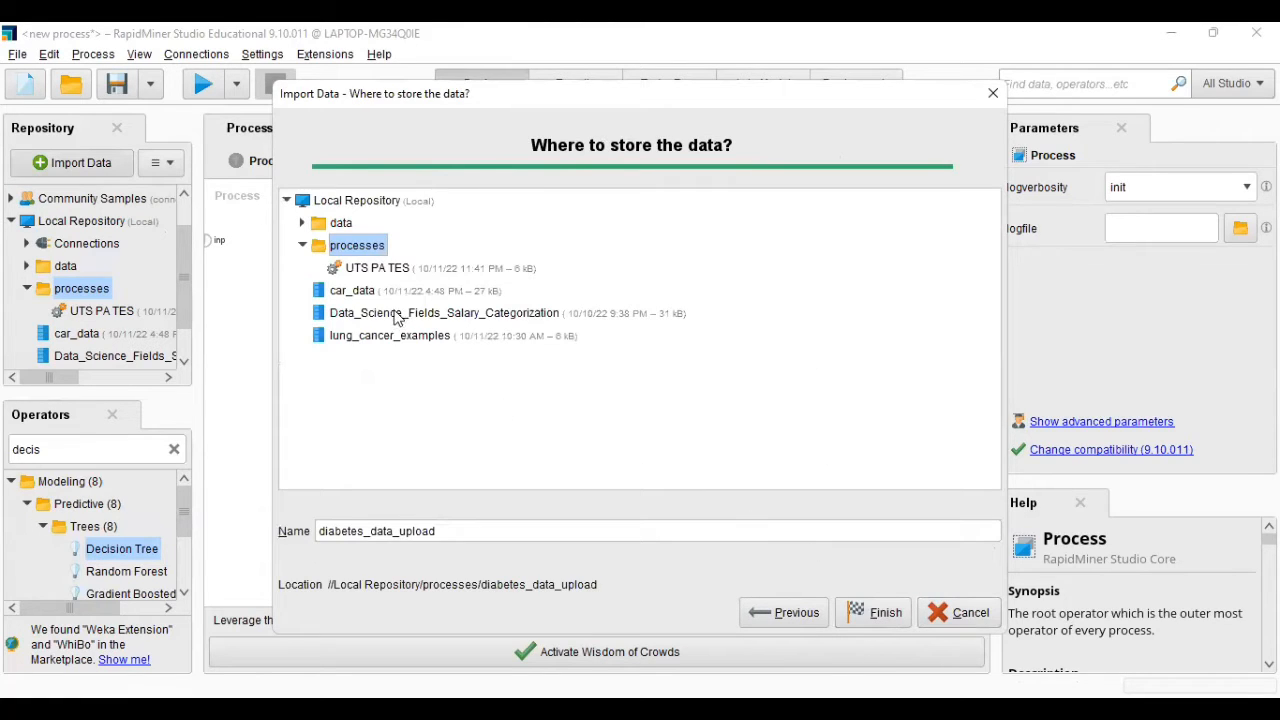
click(866, 614)
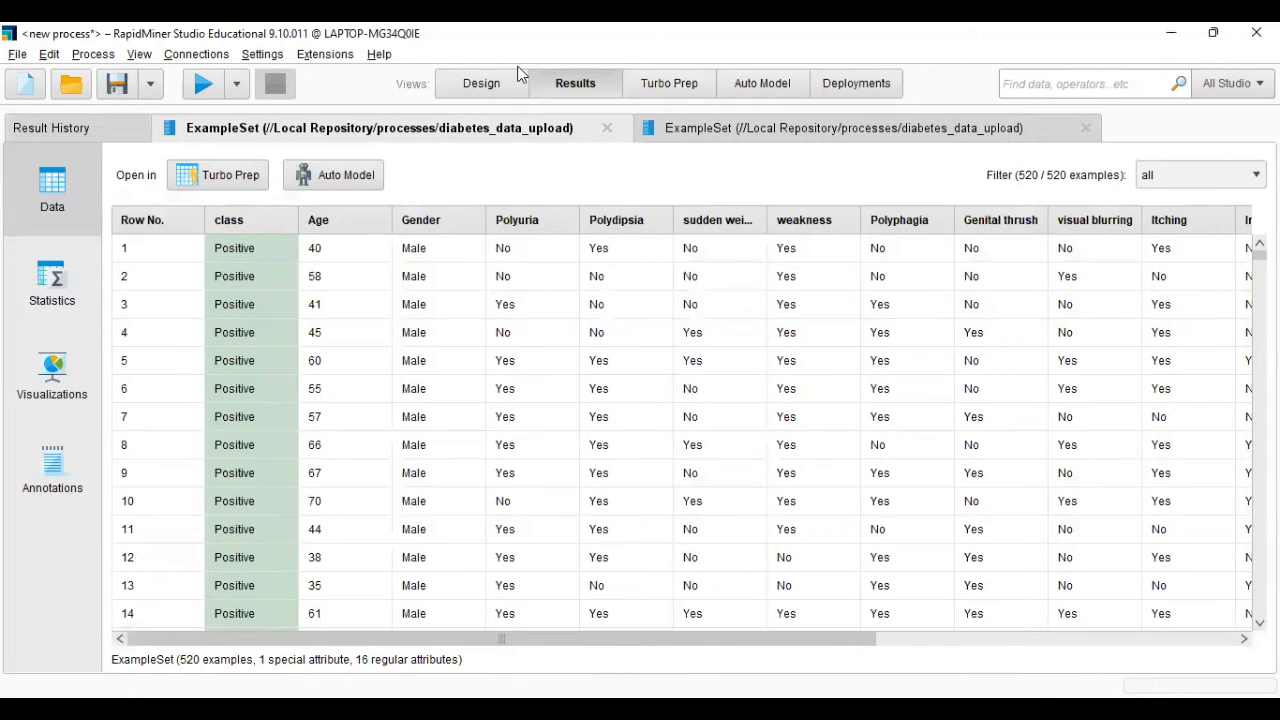
click(463, 88)
drag(138, 294, 285, 248)
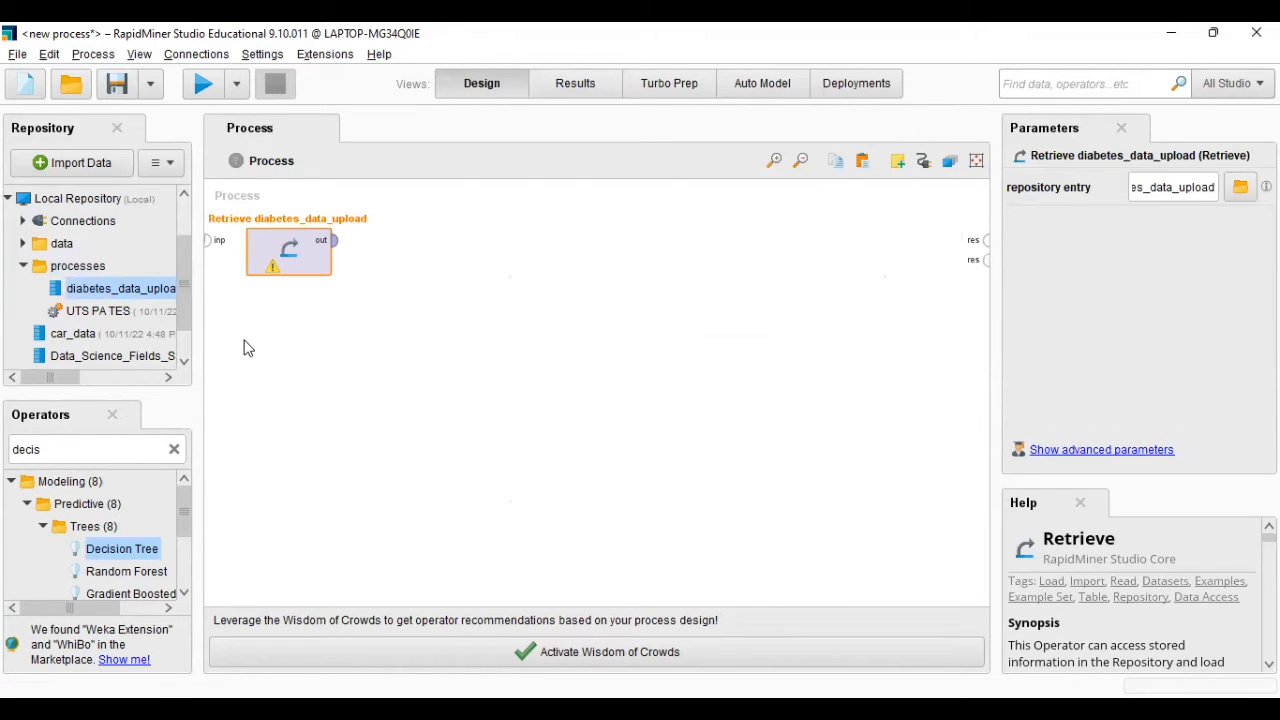
- Find the Remove Duplicates operator and add it after Retrieve, fed by the retrieved diabetes data
click(175, 451)
text(r)
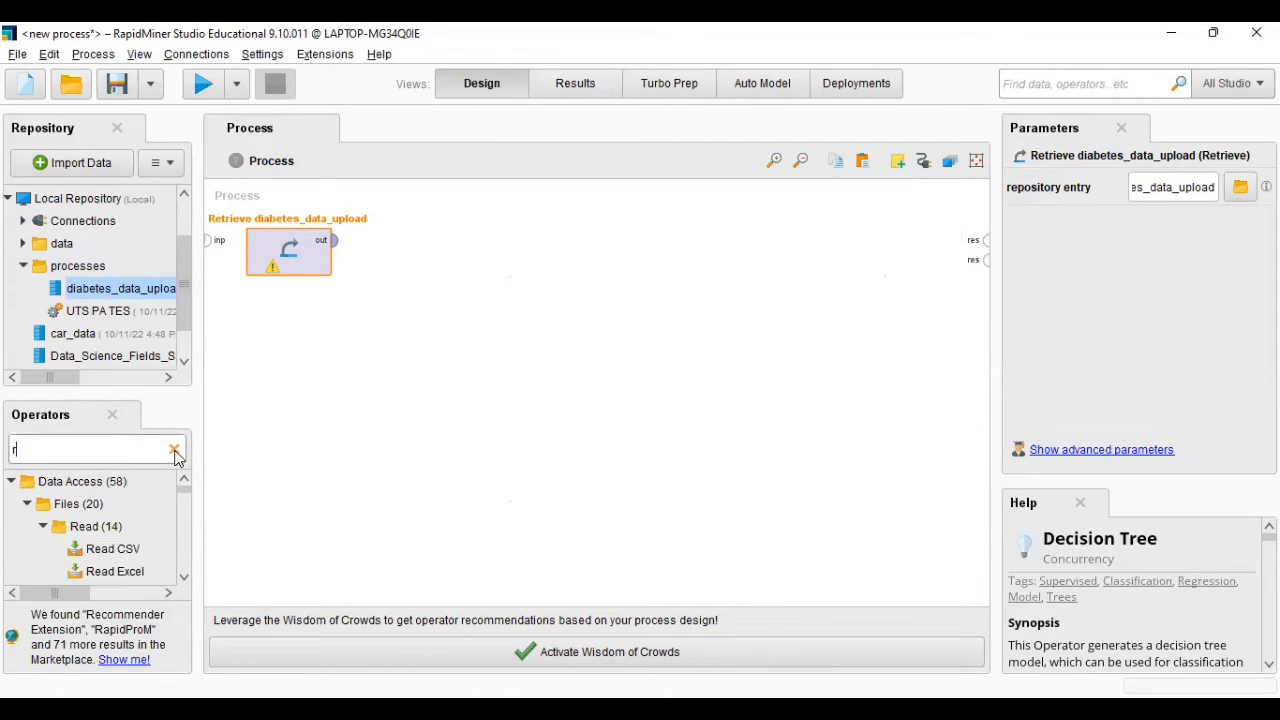
text(emov)
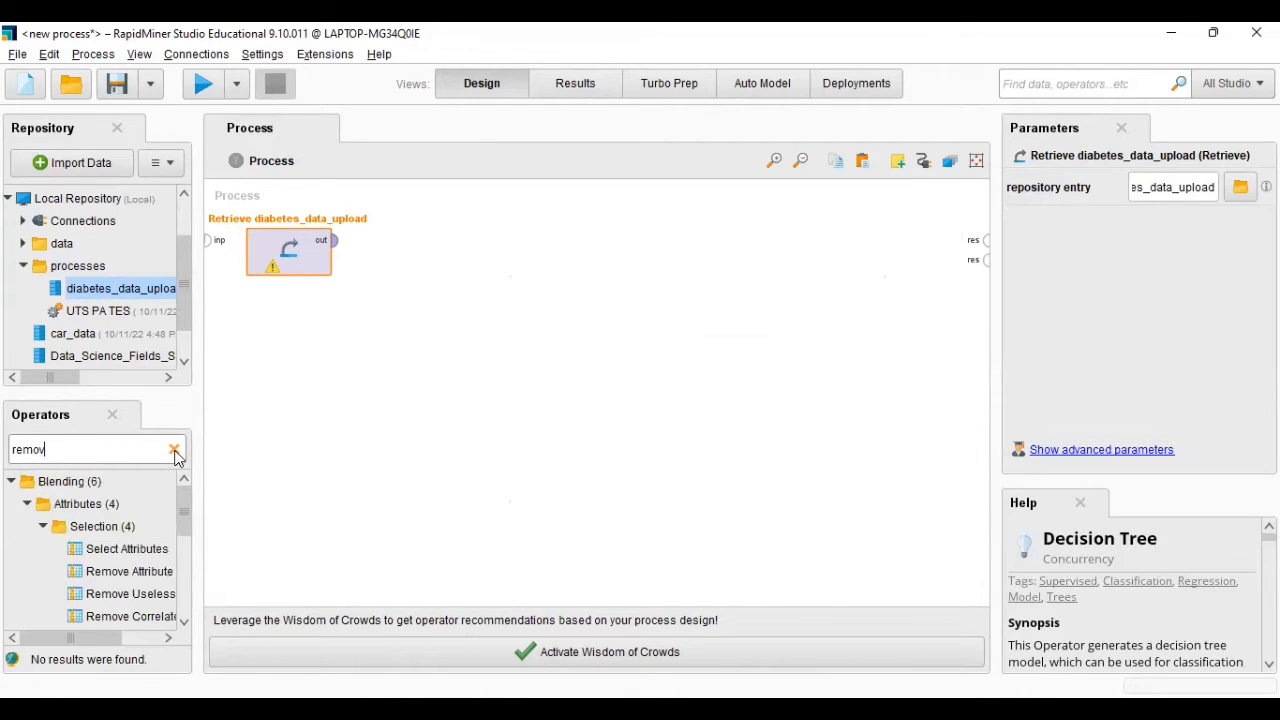
text(e du)
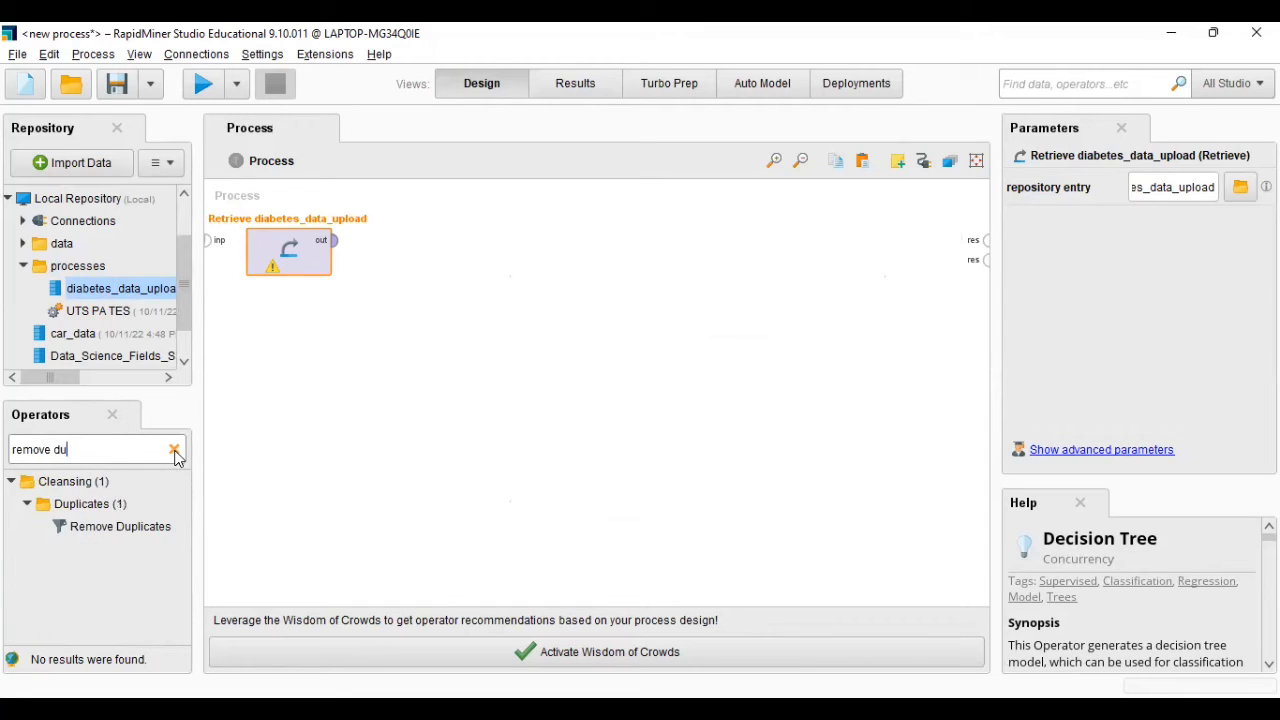
mouse_move(162, 525)
mouse_down()
mouse_move(303, 437)
mouse_move(409, 269)
mouse_move(394, 243)
mouse_move(351, 243)
mouse_move(368, 241)
mouse_up()
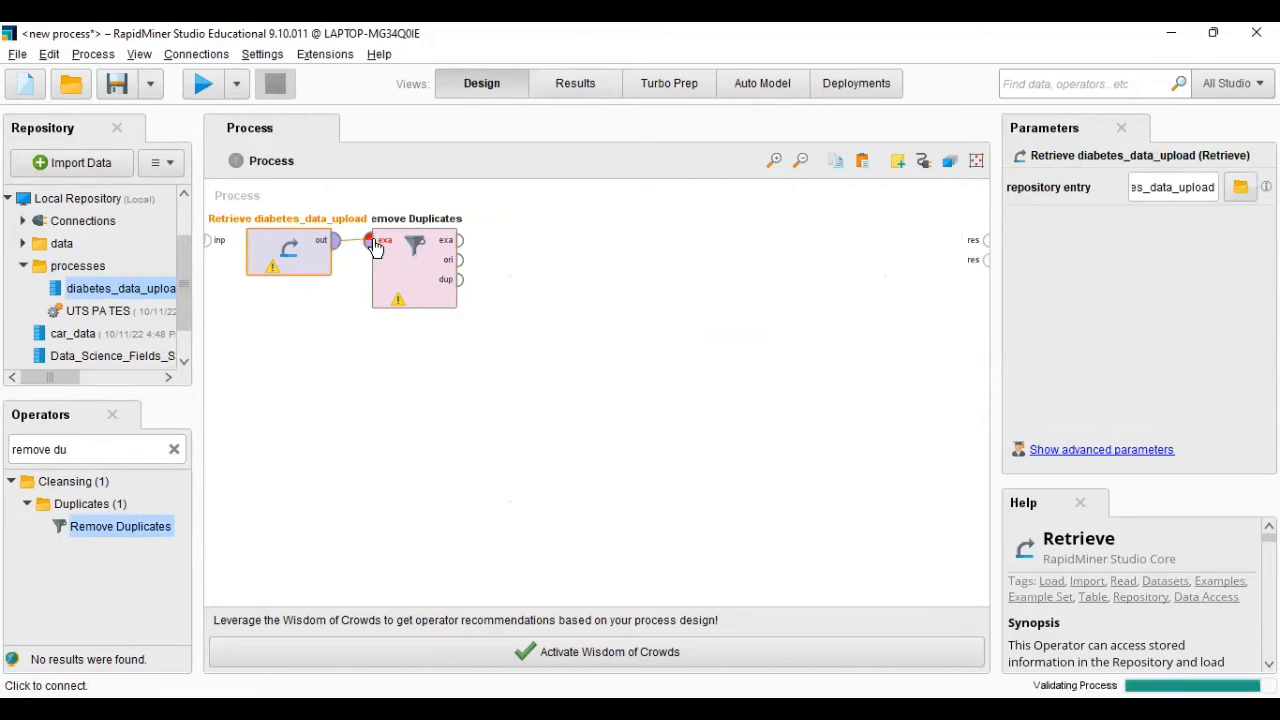
- Add a Split Data operator and connect the exa output of Remove Duplicates to its input
click(174, 451)
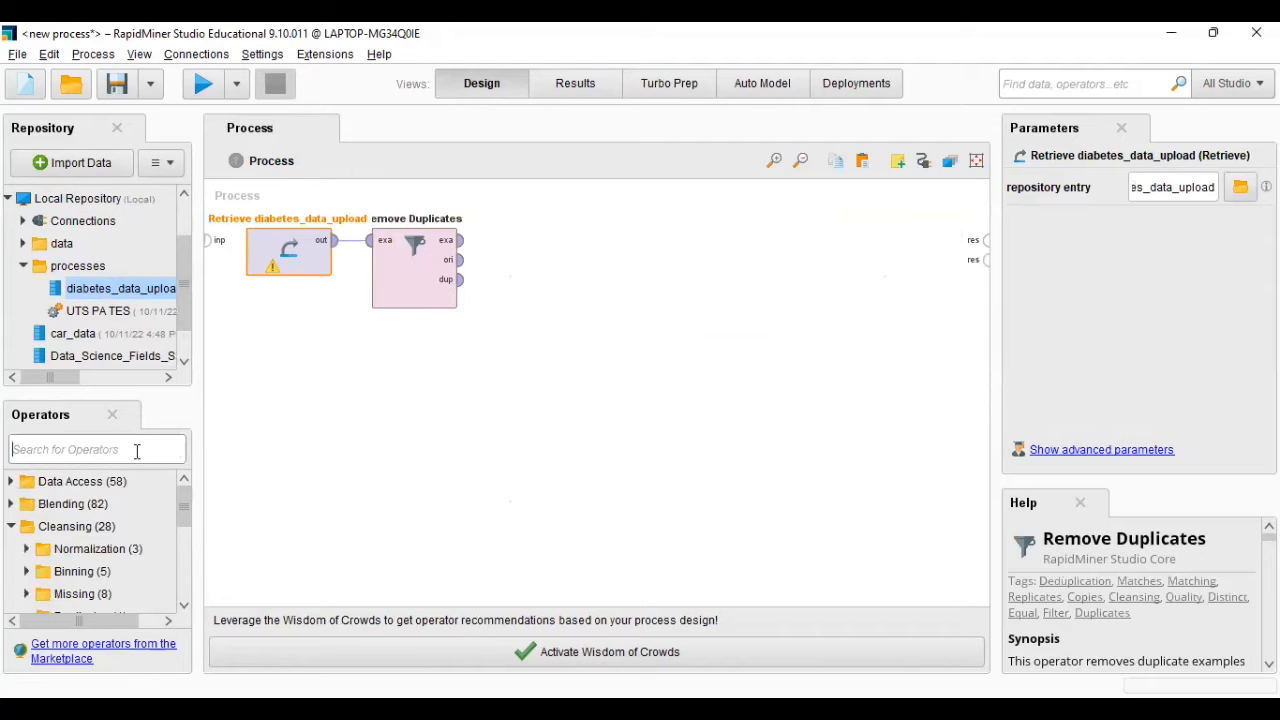
text(split d)
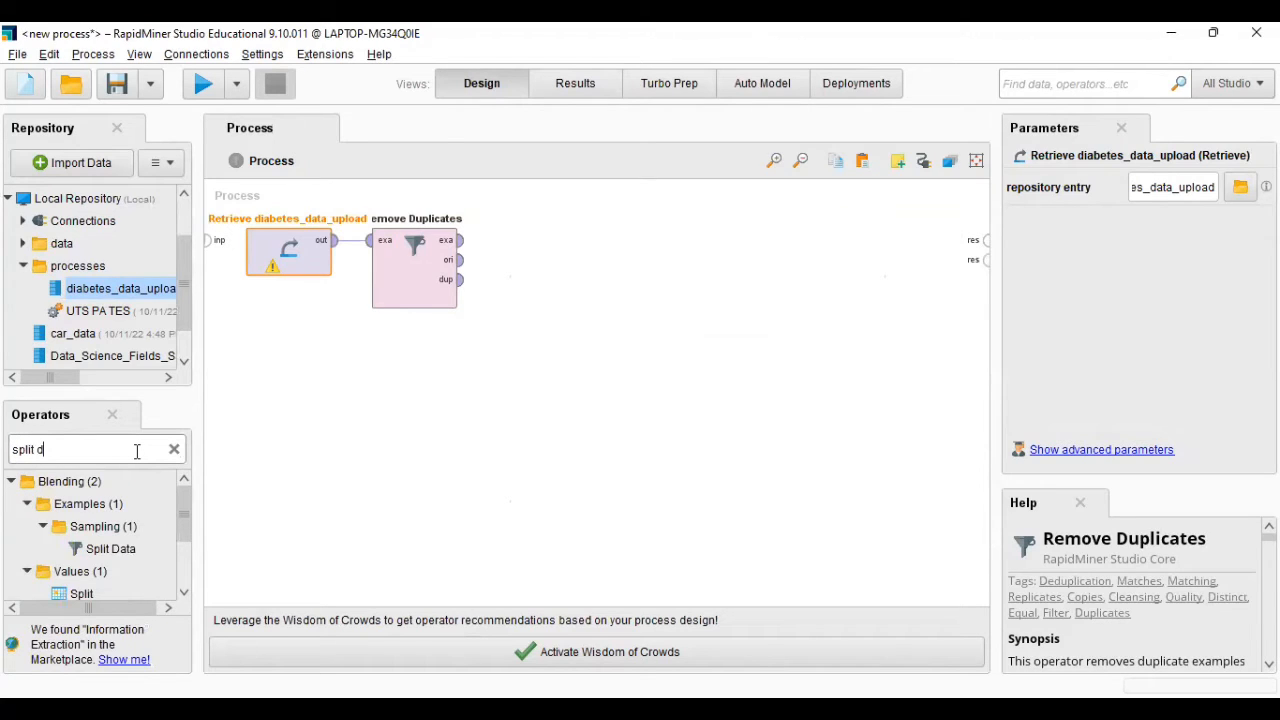
text(at)
drag(137, 548, 517, 330)
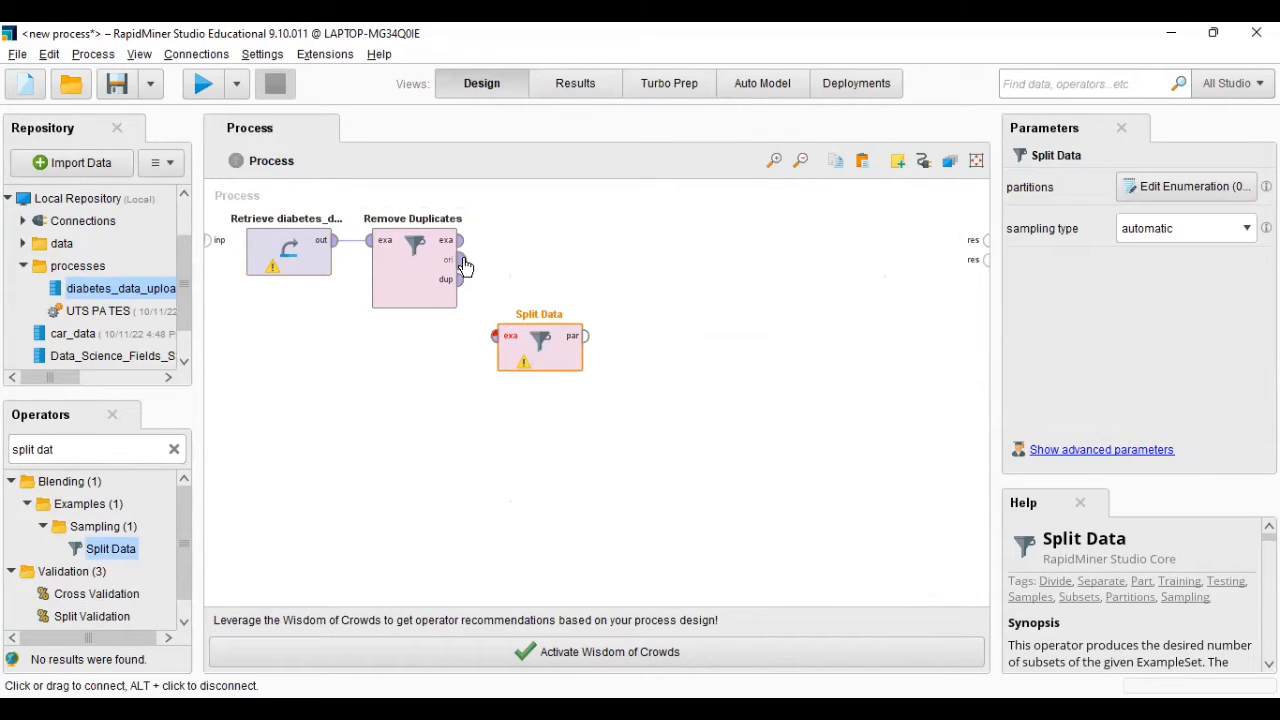
click(461, 241)
click(491, 340)
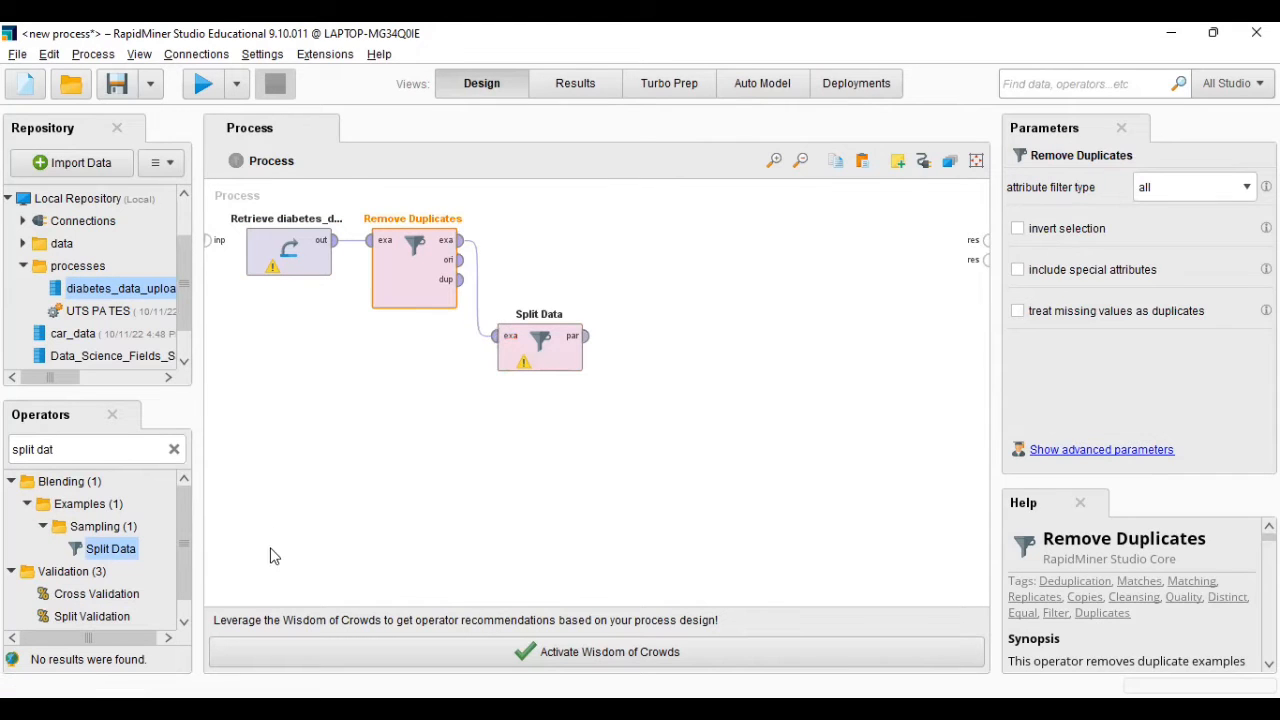
- Define two partitions for Split Data with ratios 0.8 and 0.2
click(558, 357)
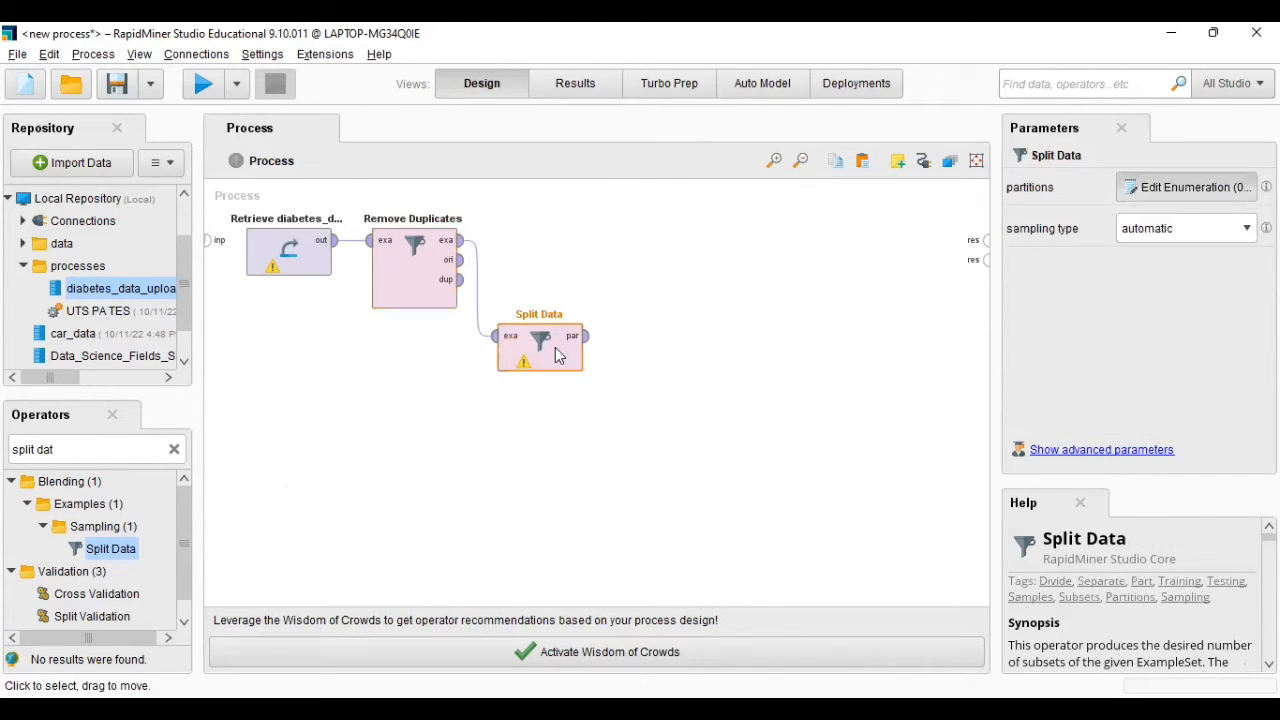
double_click(558, 357)
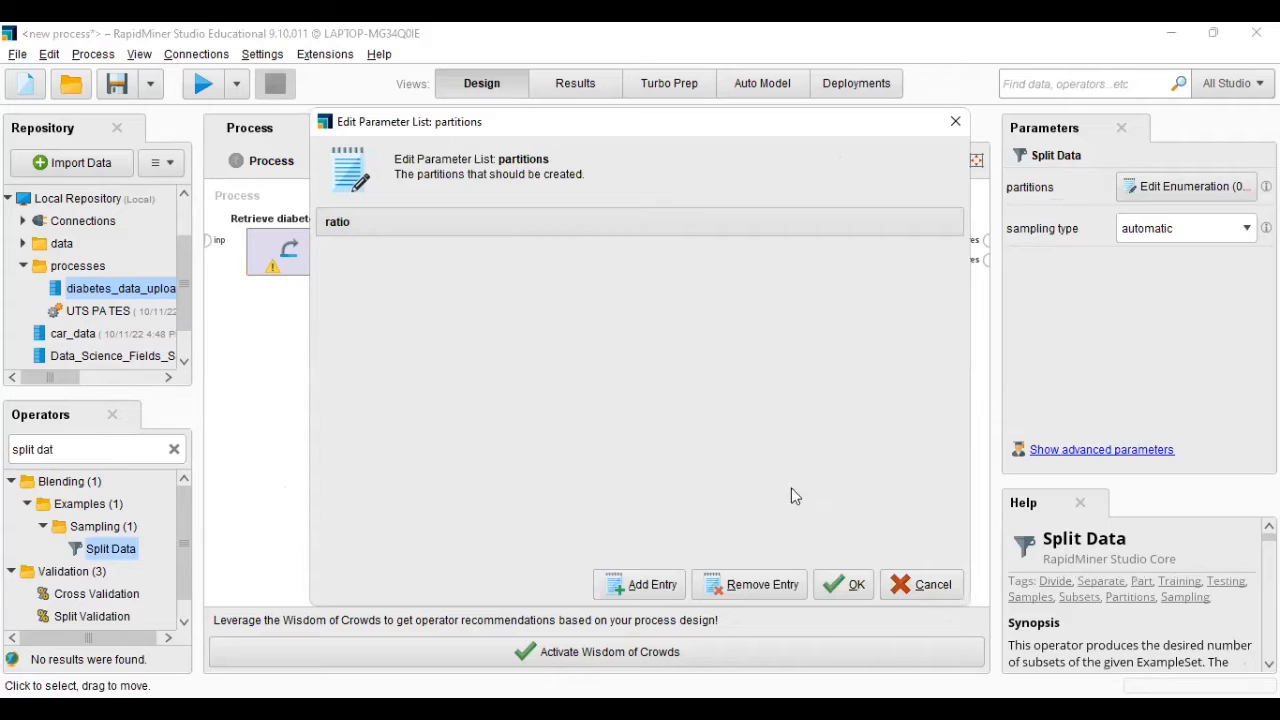
click(650, 584)
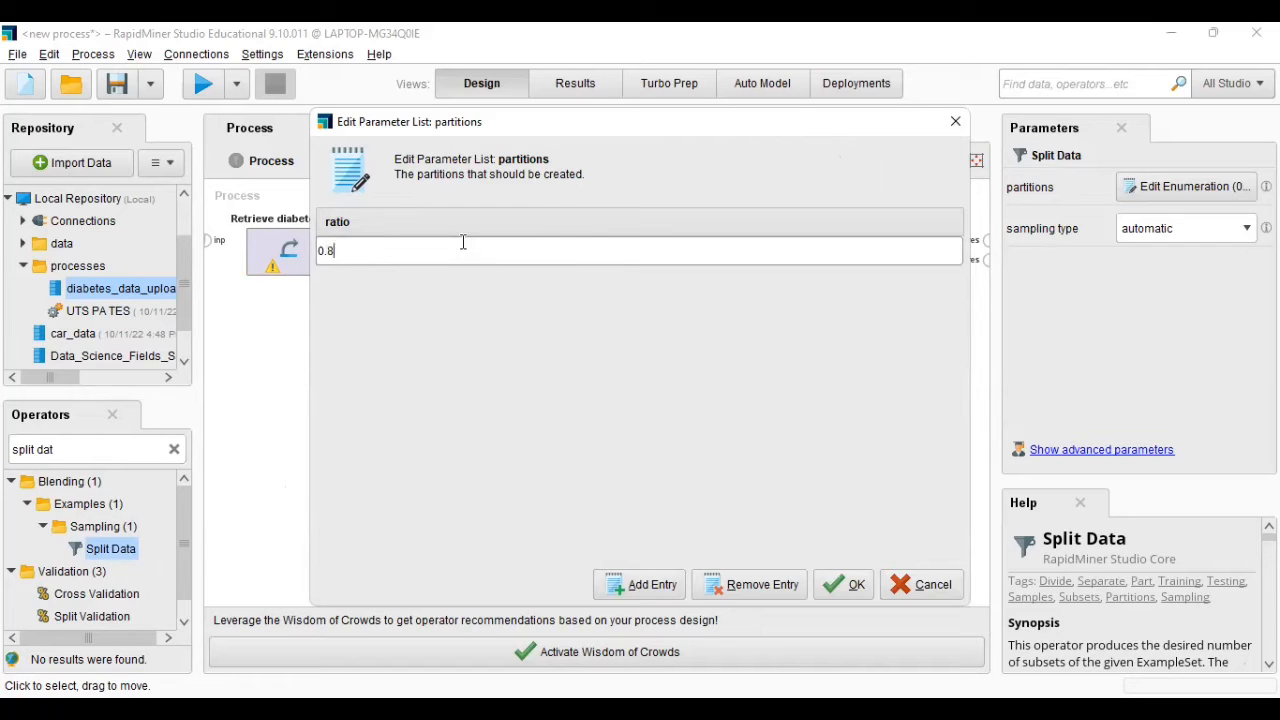
click(630, 586)
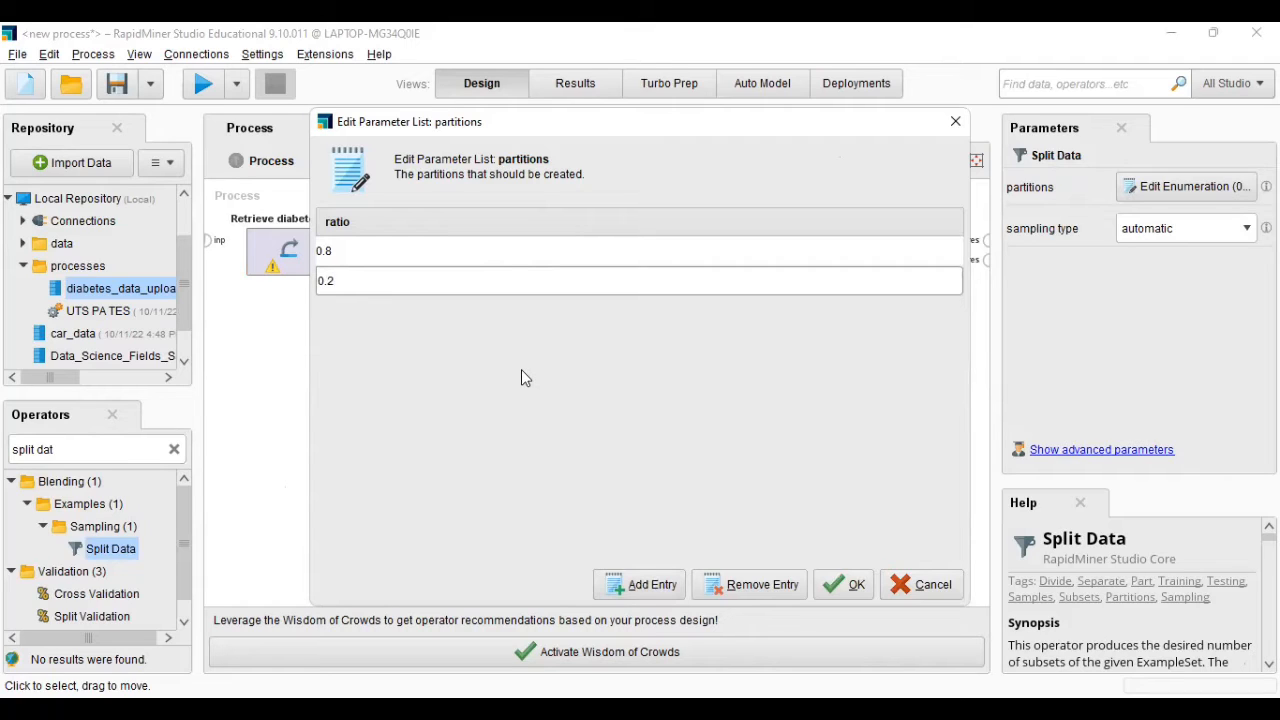
click(830, 592)
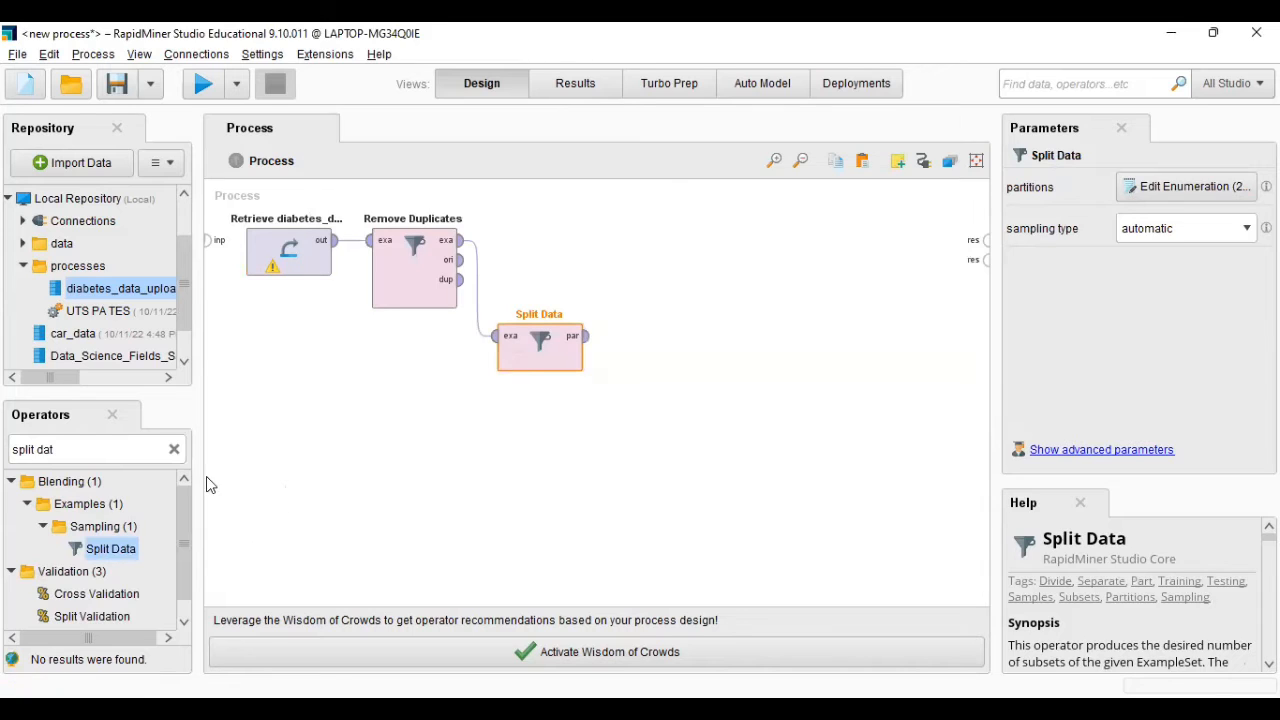
- Add a Decision Tree operator and connect the first Split Data partition to its training input
click(175, 452)
text(d)
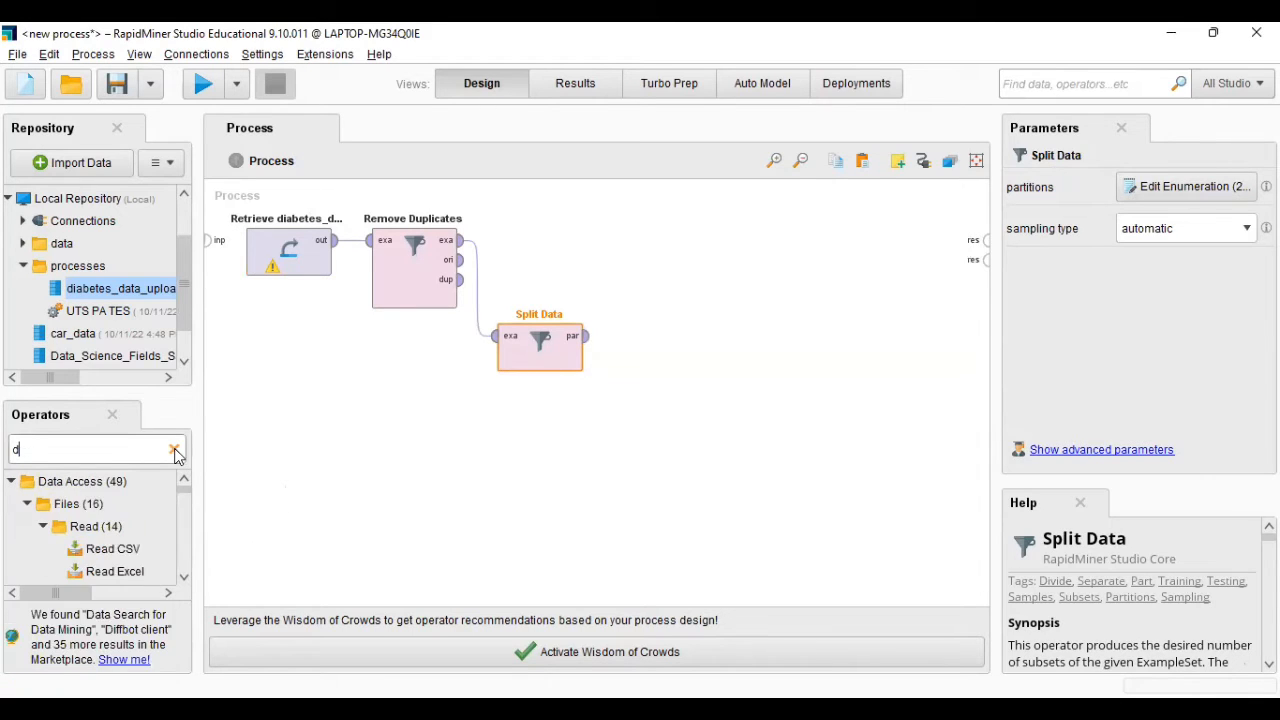
text(ecisio)
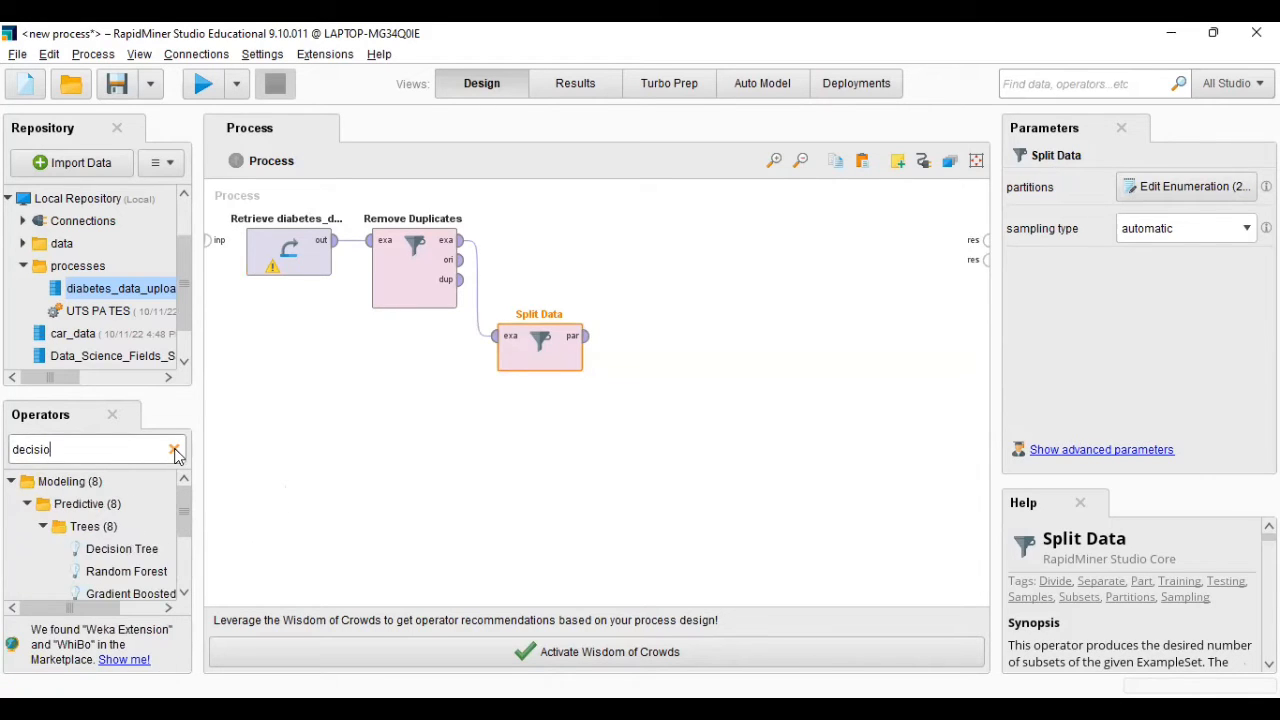
drag(140, 549, 680, 270)
click(586, 336)
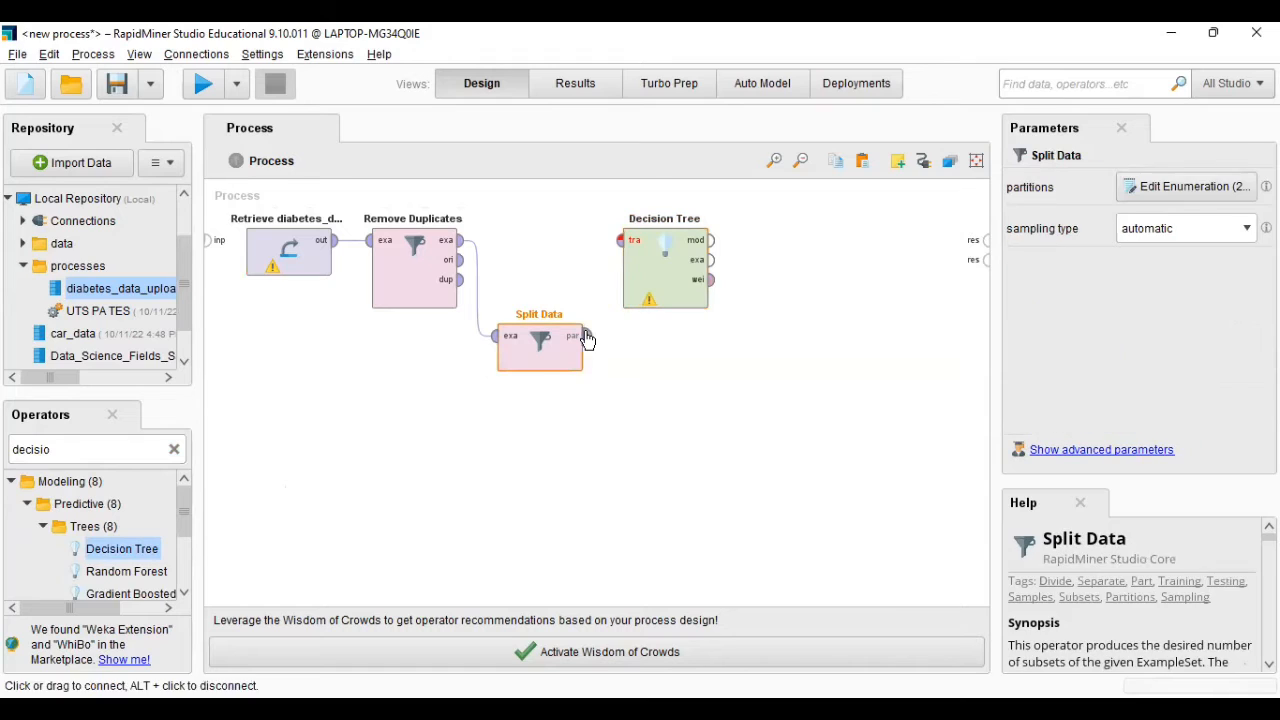
click(622, 241)
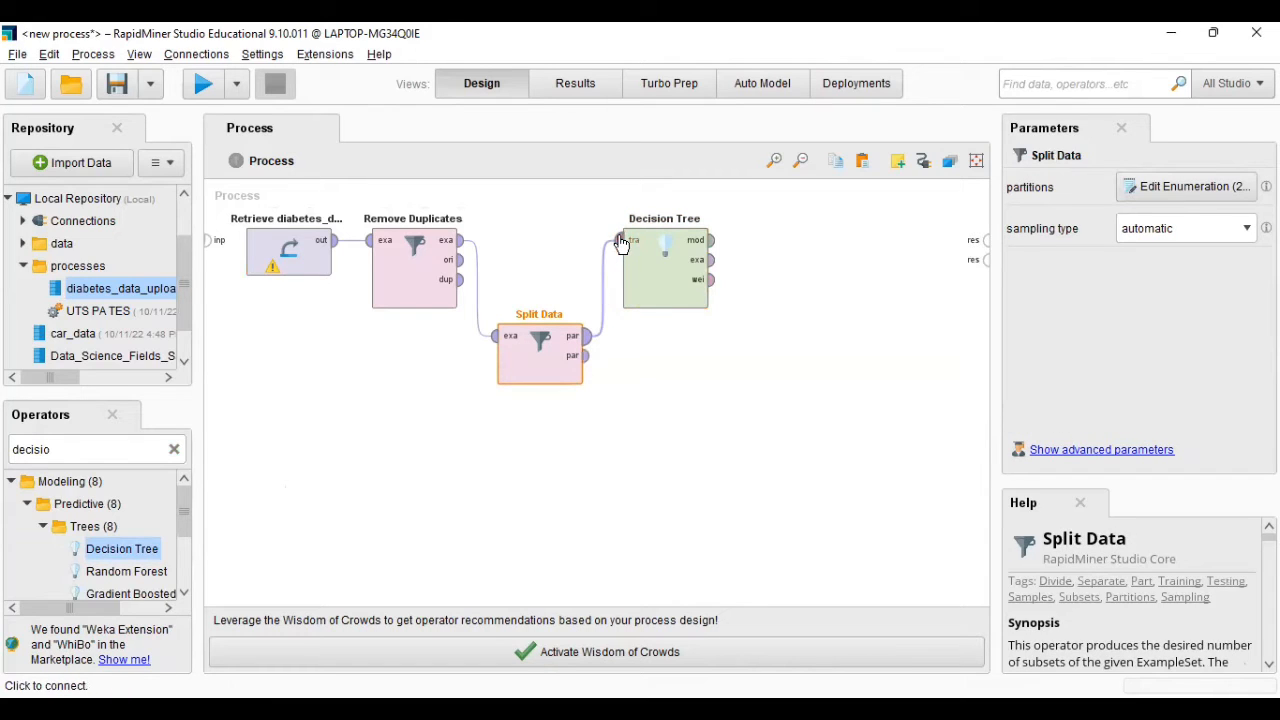
- Find the Apply Model operator and place it in the process below the Decision Tree
click(175, 452)
text(a)
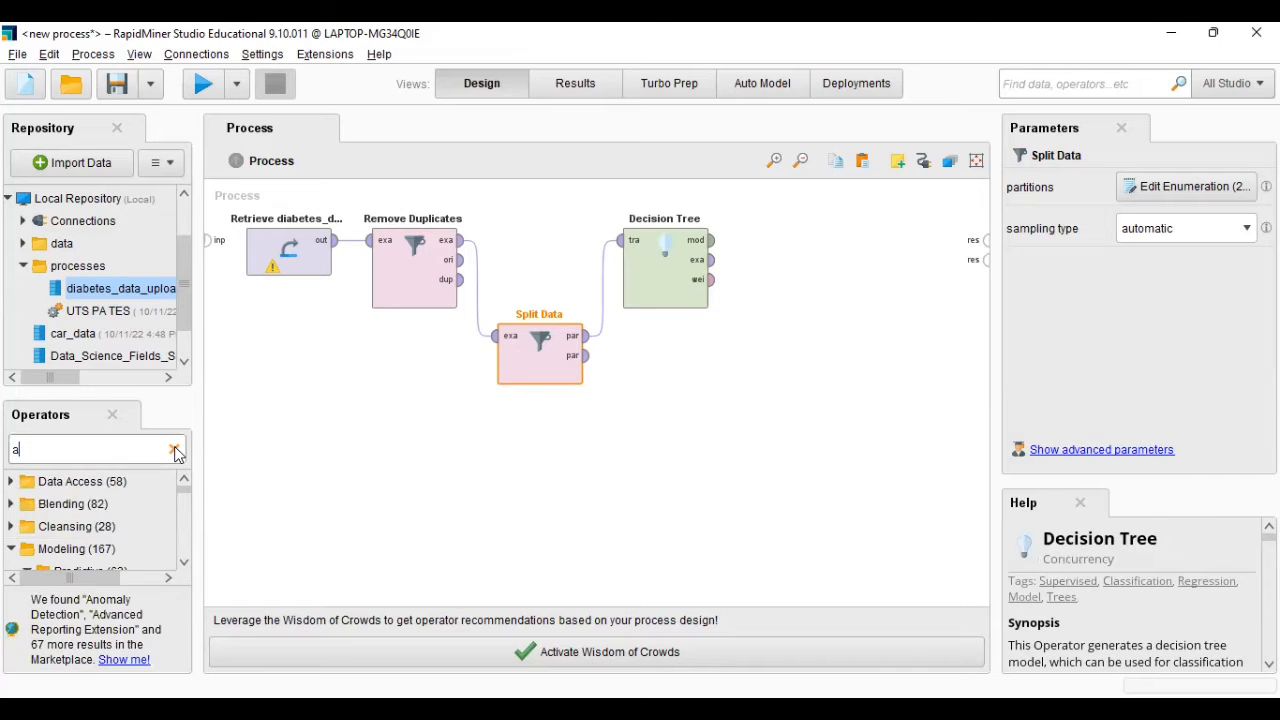
text(pply mo)
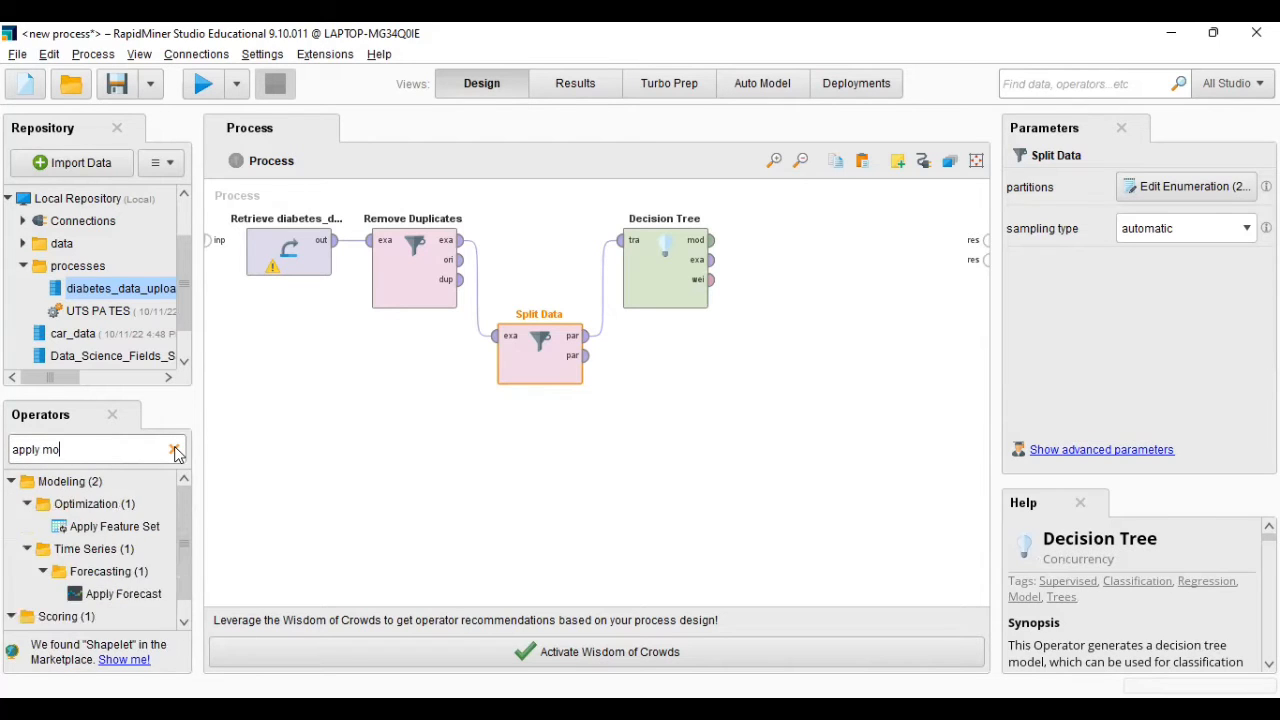
text(de)
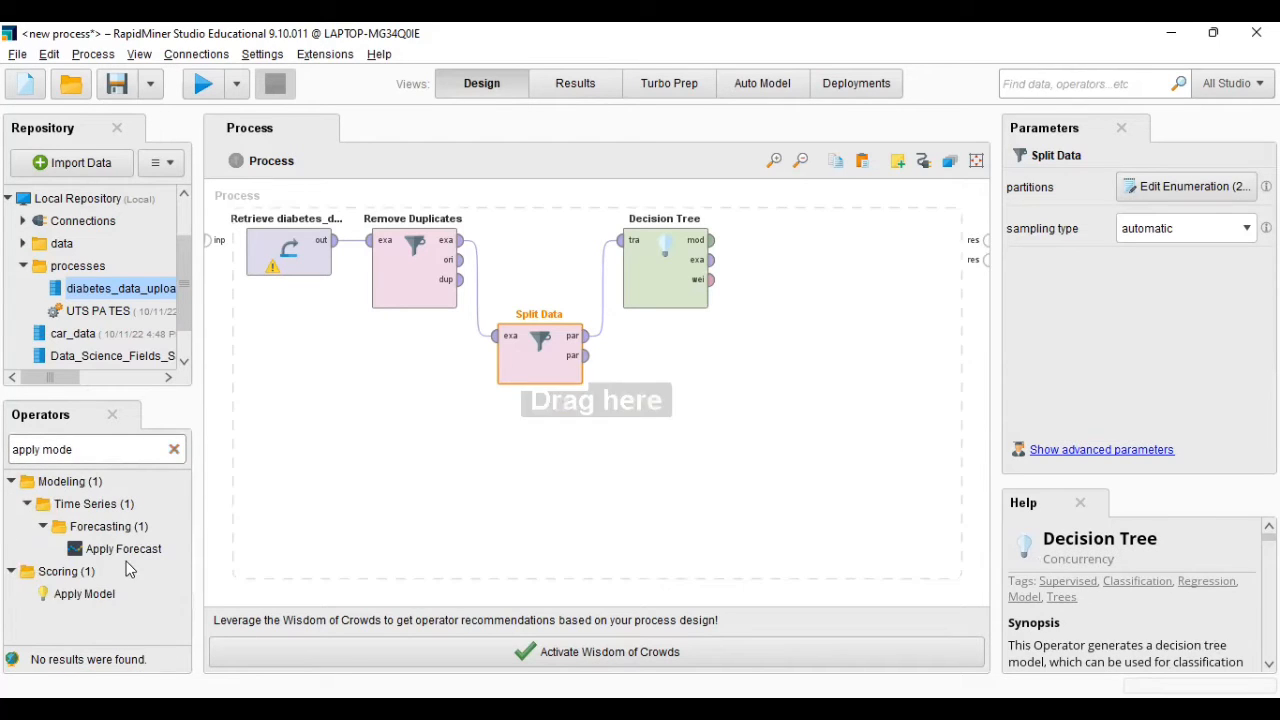
drag(88, 594, 710, 413)
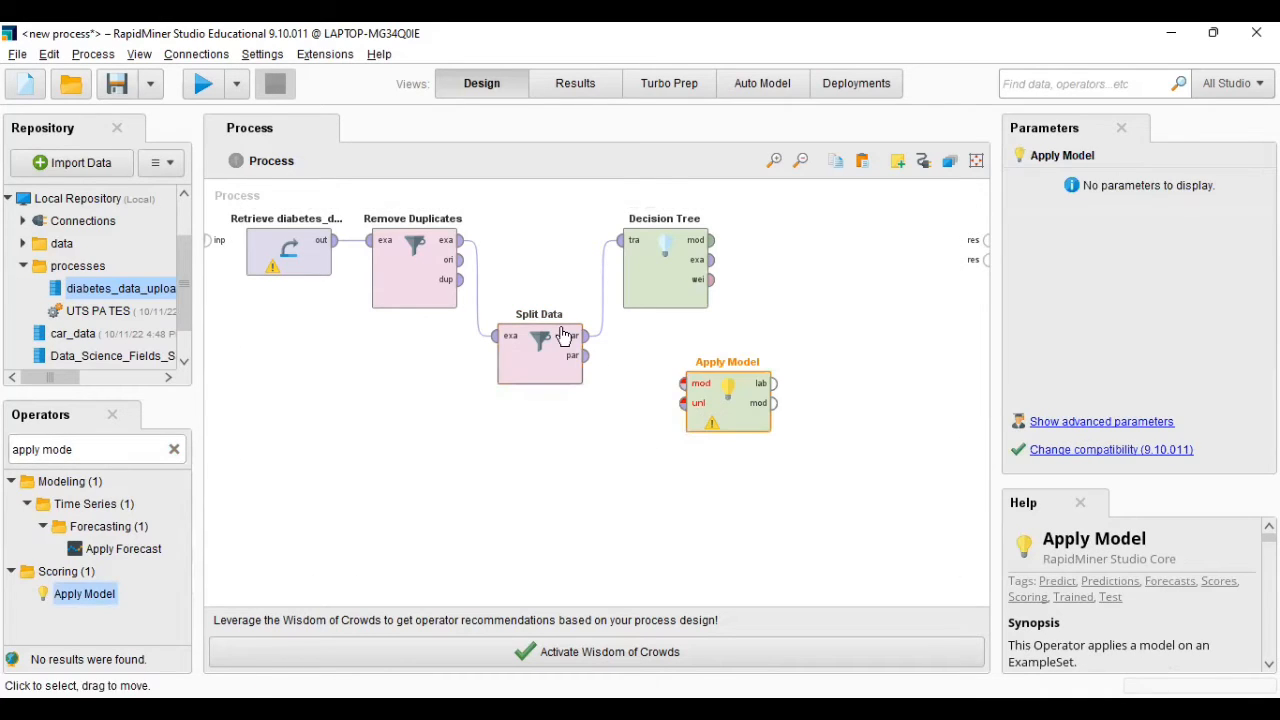
drag(588, 364, 681, 391)
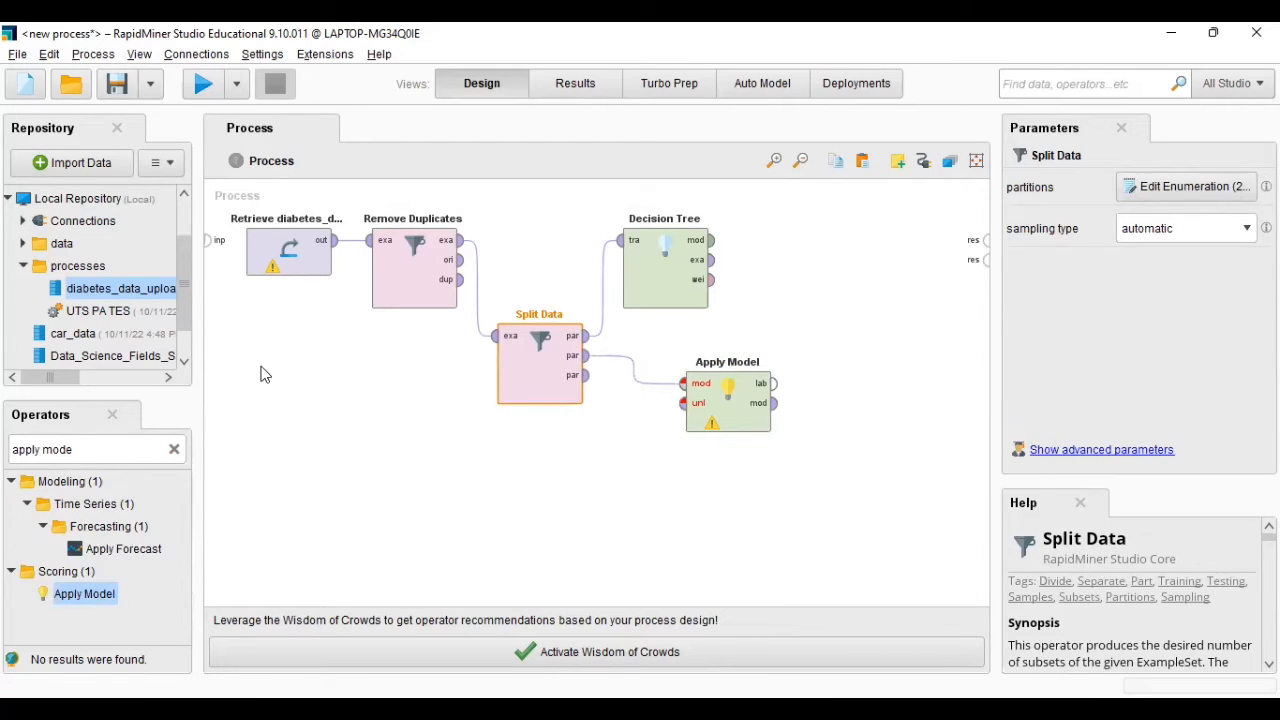
click(713, 243)
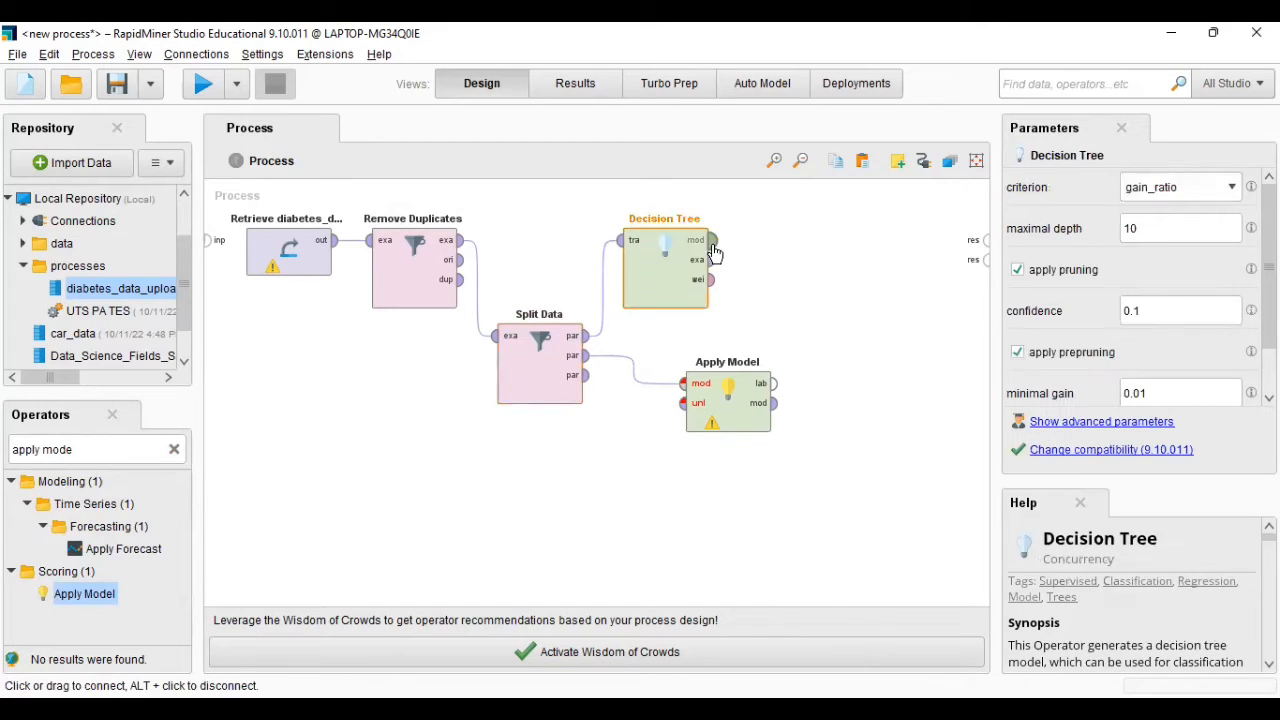
click(690, 390)
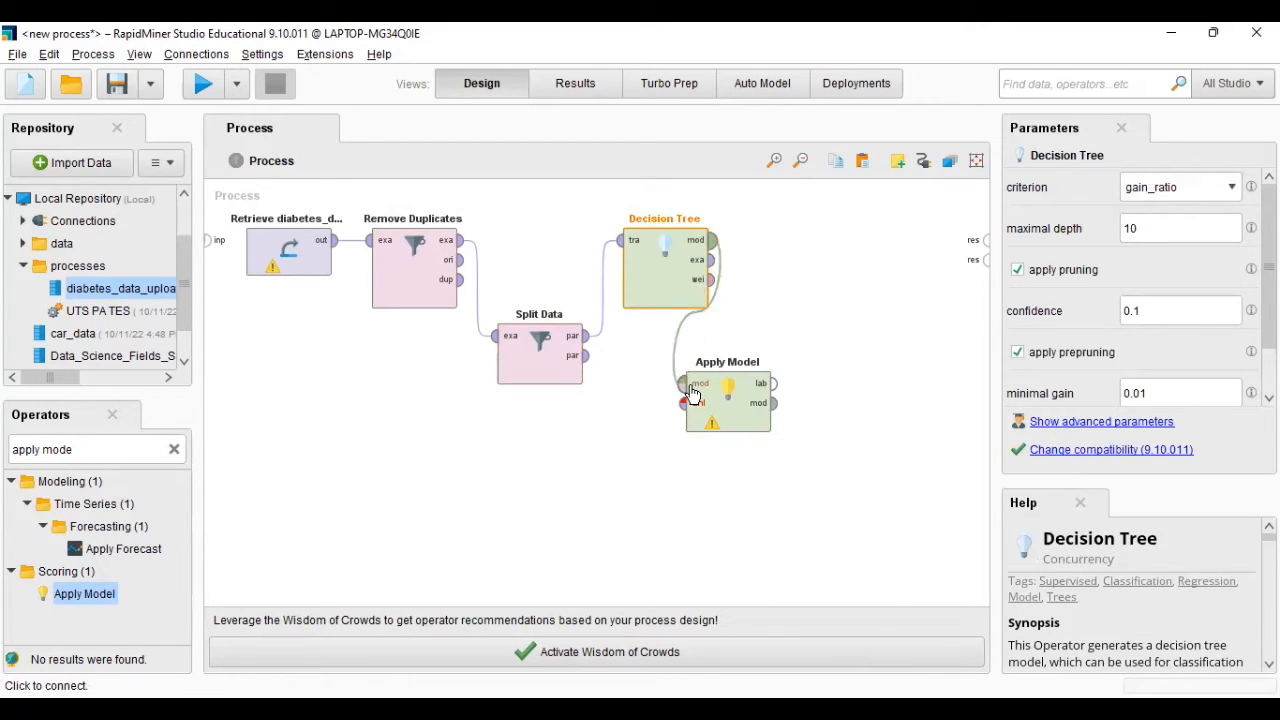
click(586, 355)
click(684, 405)
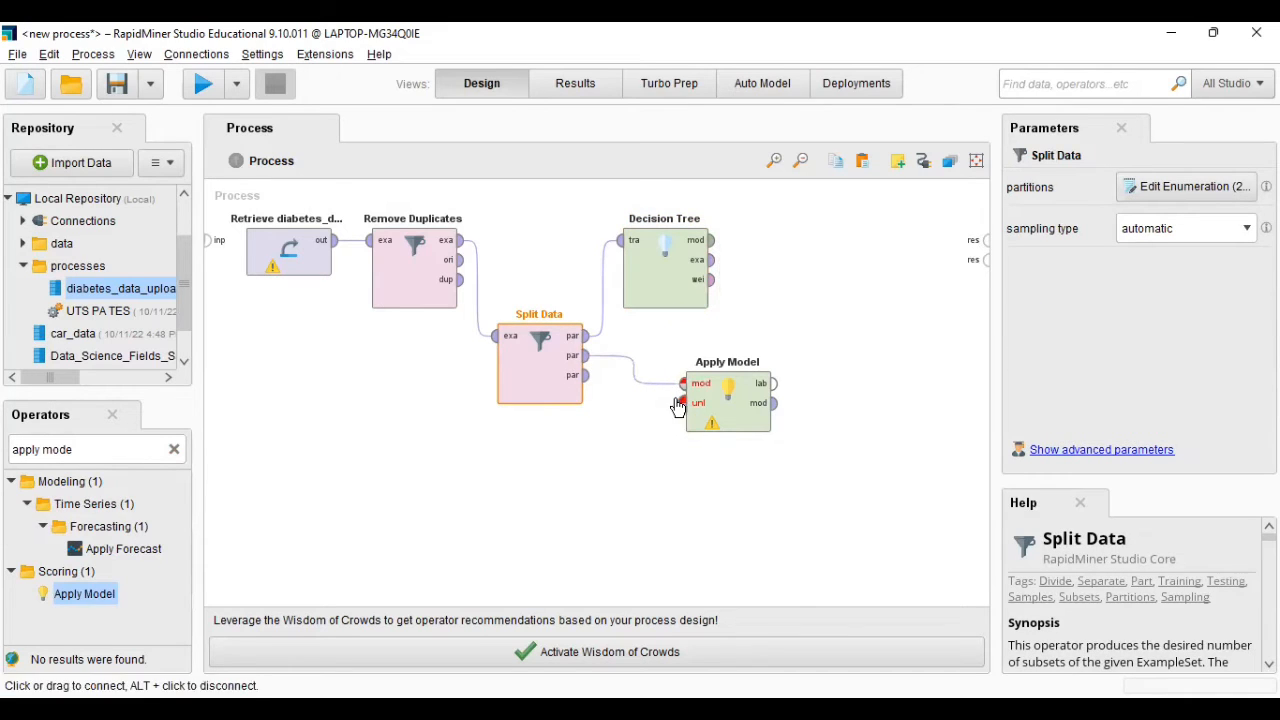
click(633, 369)
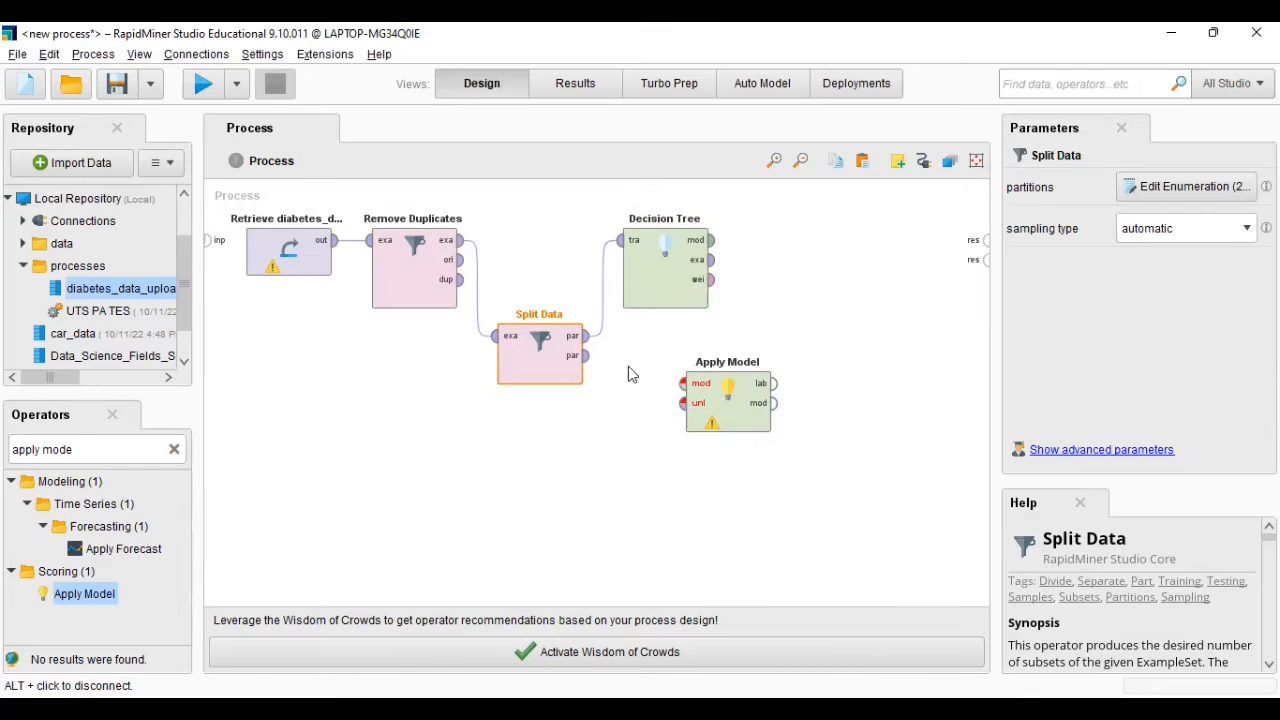
- Connect the second Split Data partition to Apply Model's unlabelled input and the Decision Tree's model output to its model input
click(587, 360)
click(684, 403)
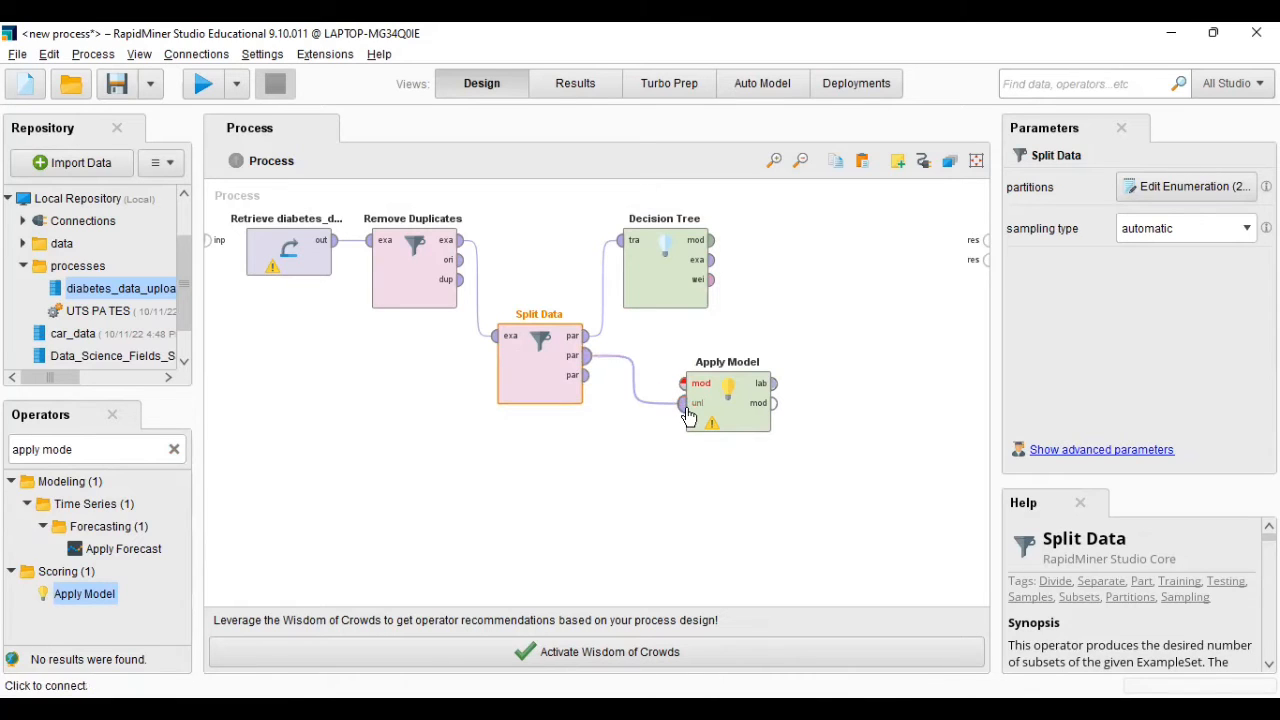
click(710, 240)
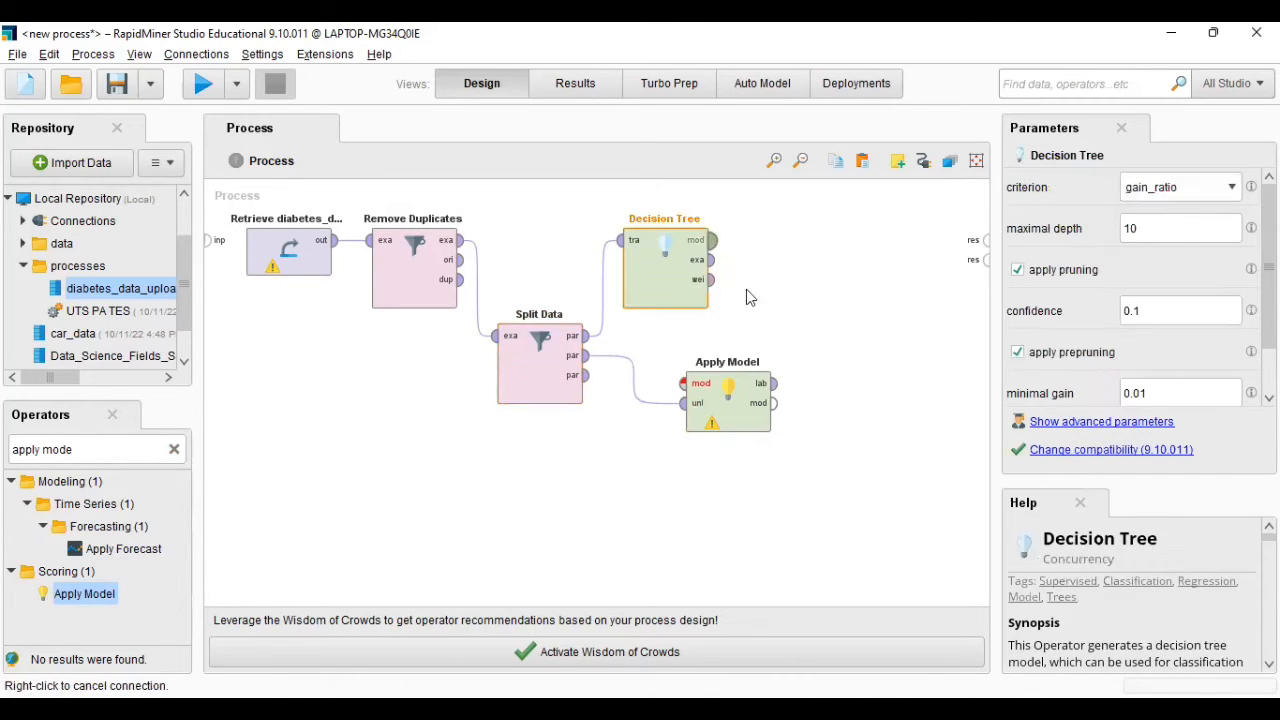
click(683, 384)
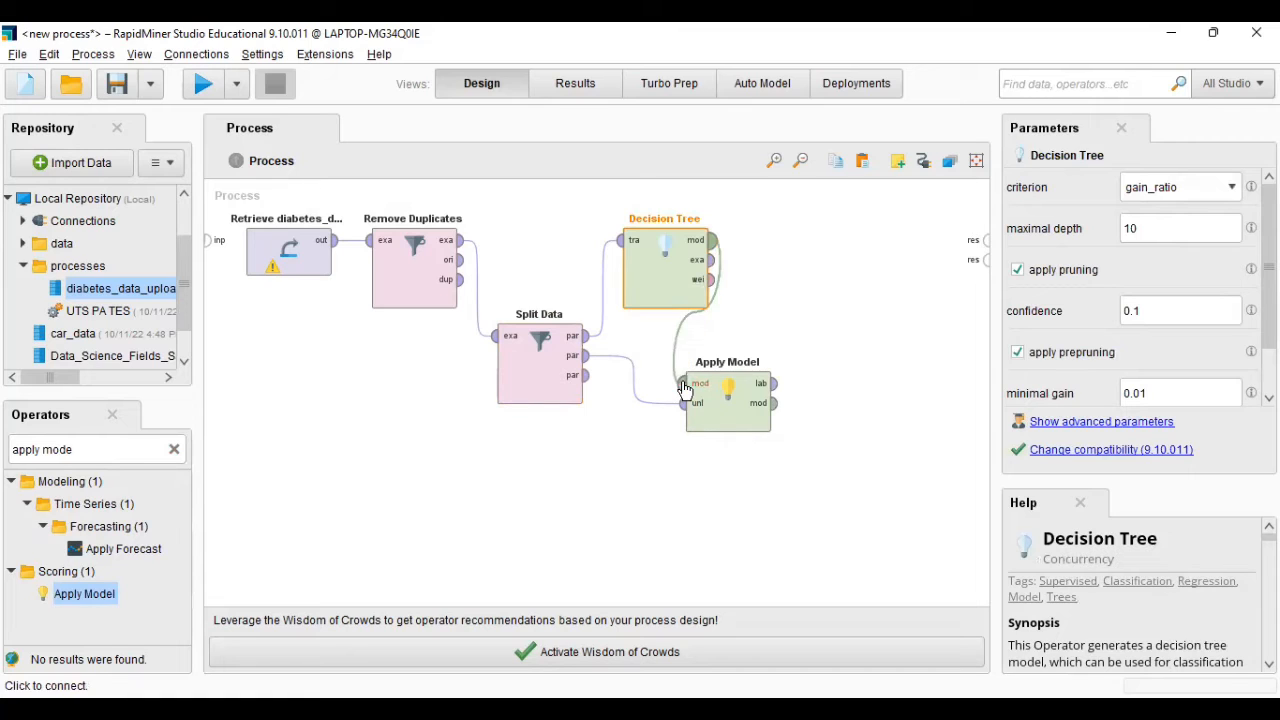
- Add a Performance (Classification) operator beside Apply Model and connect Apply Model's labelled data output to its labelled data input
click(174, 450)
text(perf)
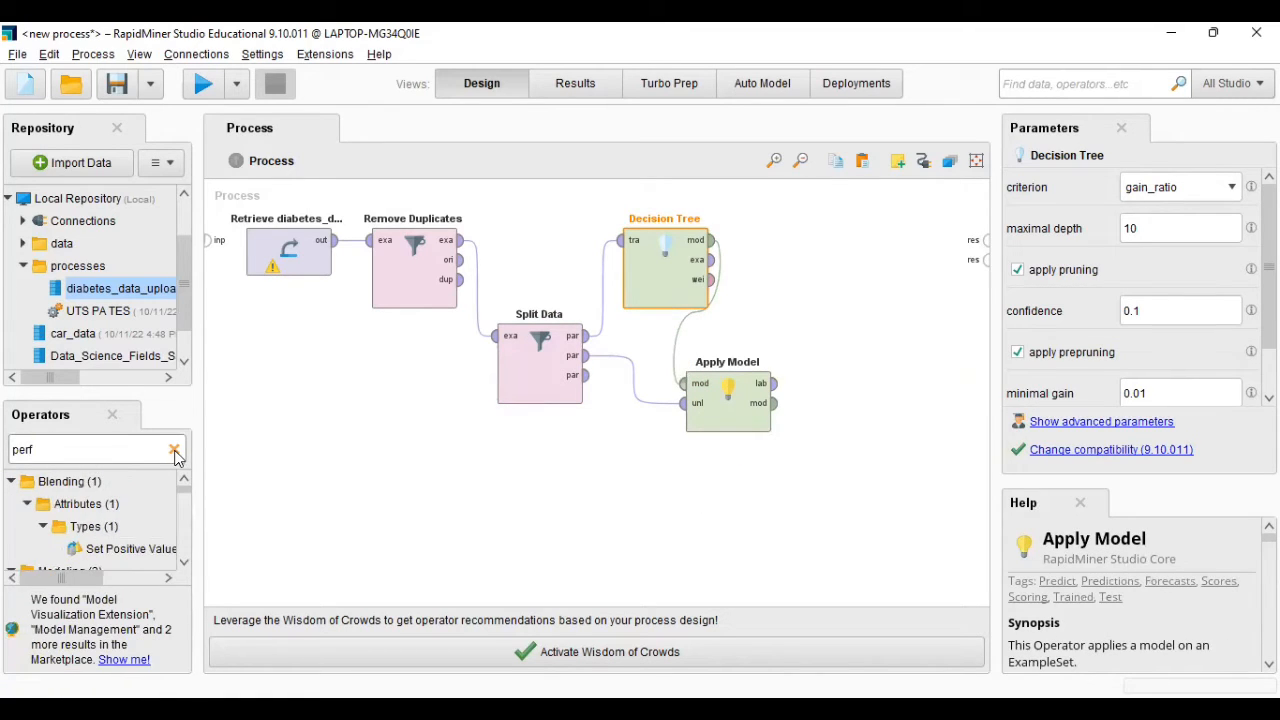
text(ormanc)
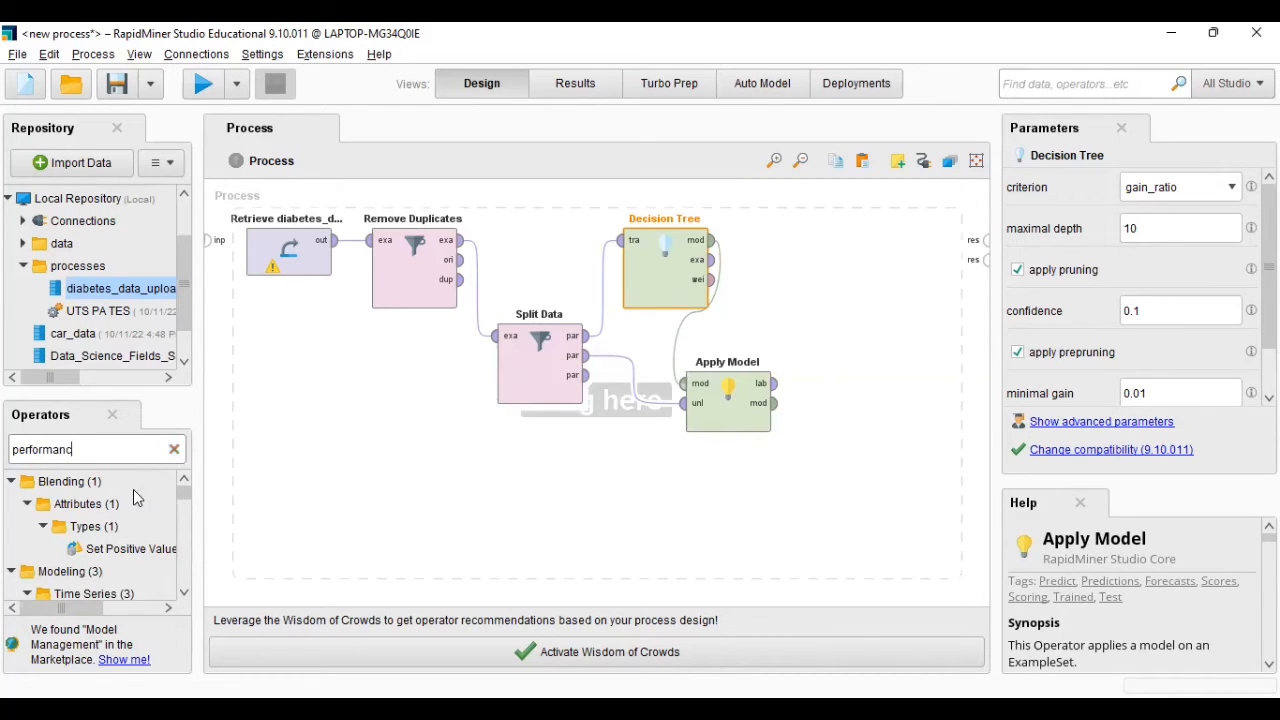
scroll(120, 507, down, 2)
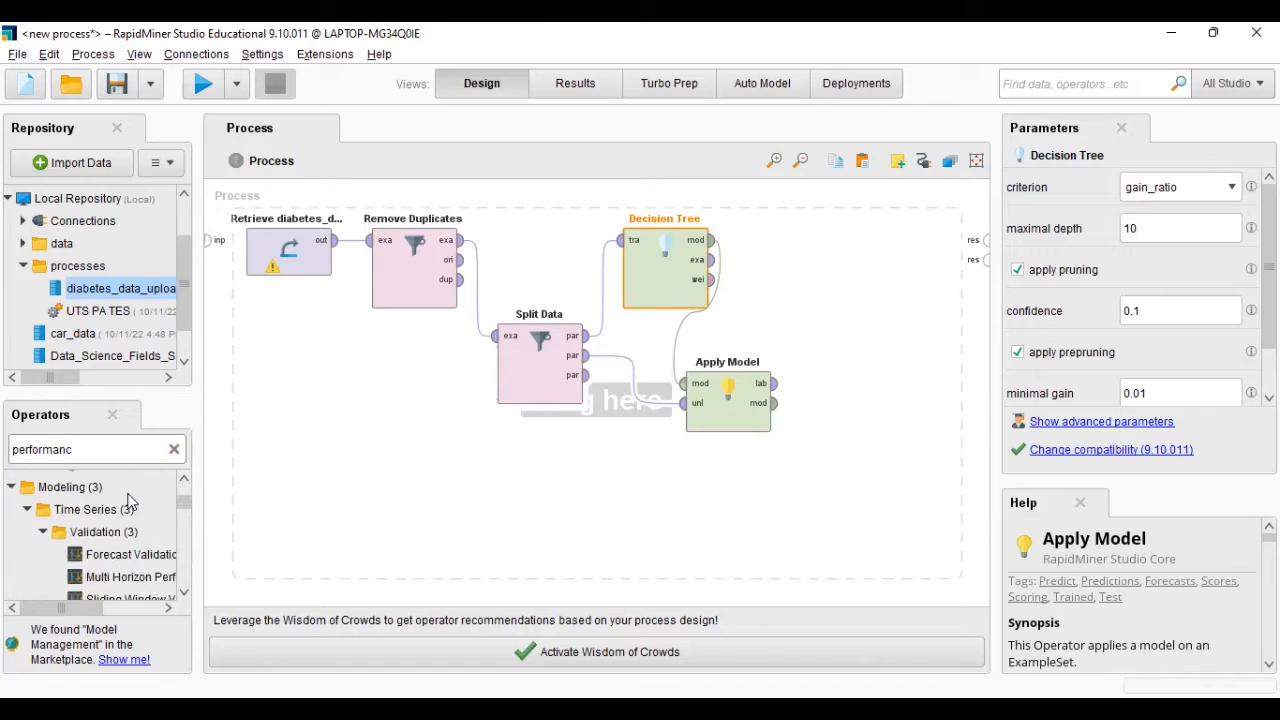
scroll(120, 507, down, 3)
drag(135, 548, 840, 305)
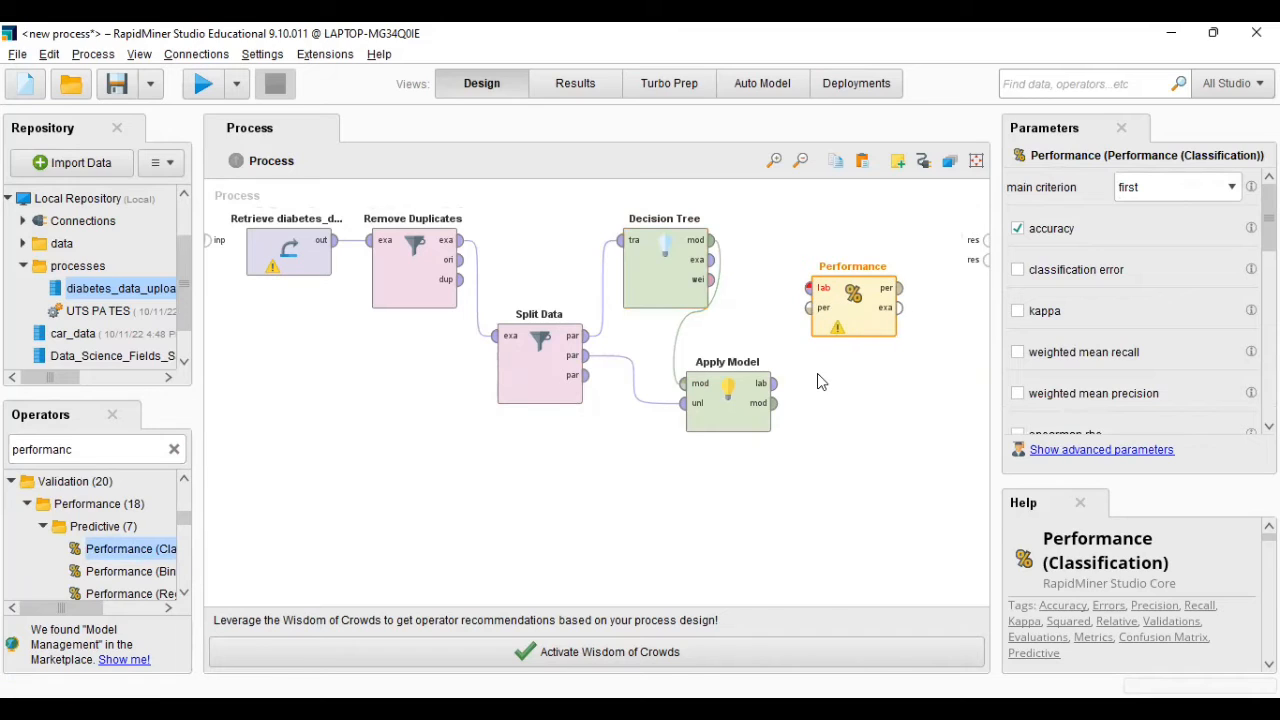
click(773, 383)
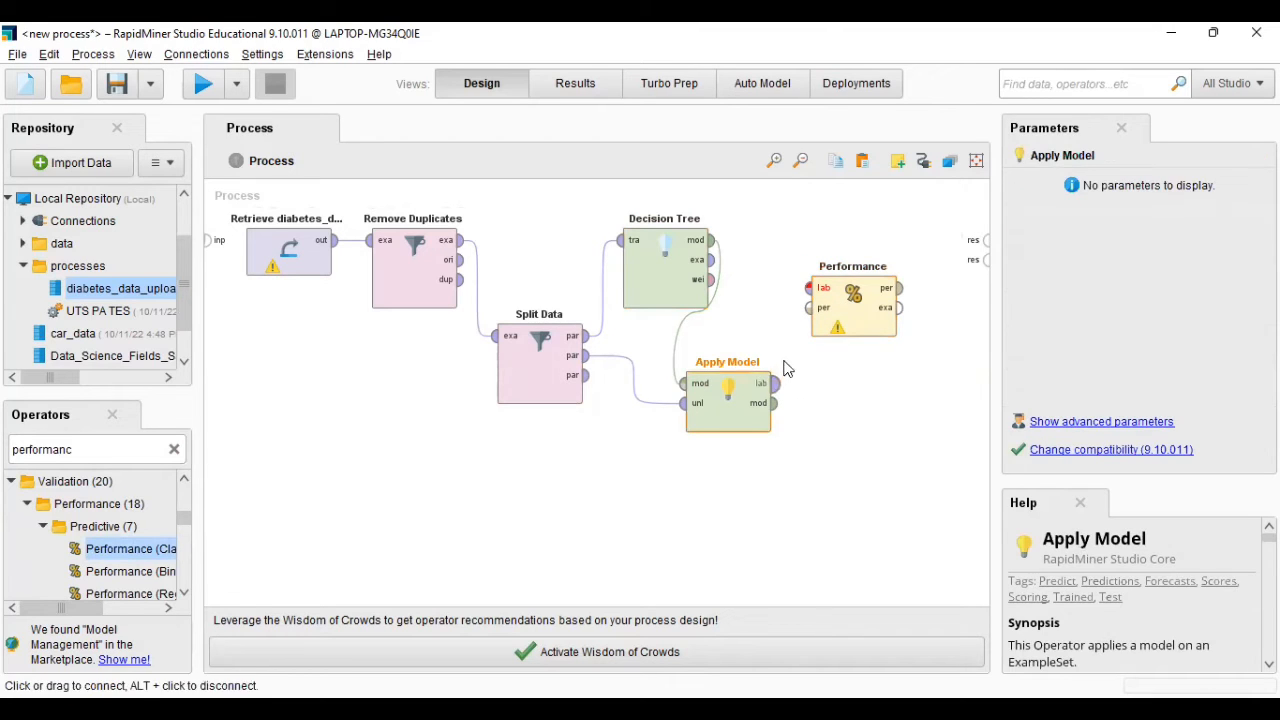
click(805, 295)
- Connect the Decision Tree's example set, Apply Model's model and Performance's performance outputs to the process results, and run the process
click(712, 242)
click(983, 242)
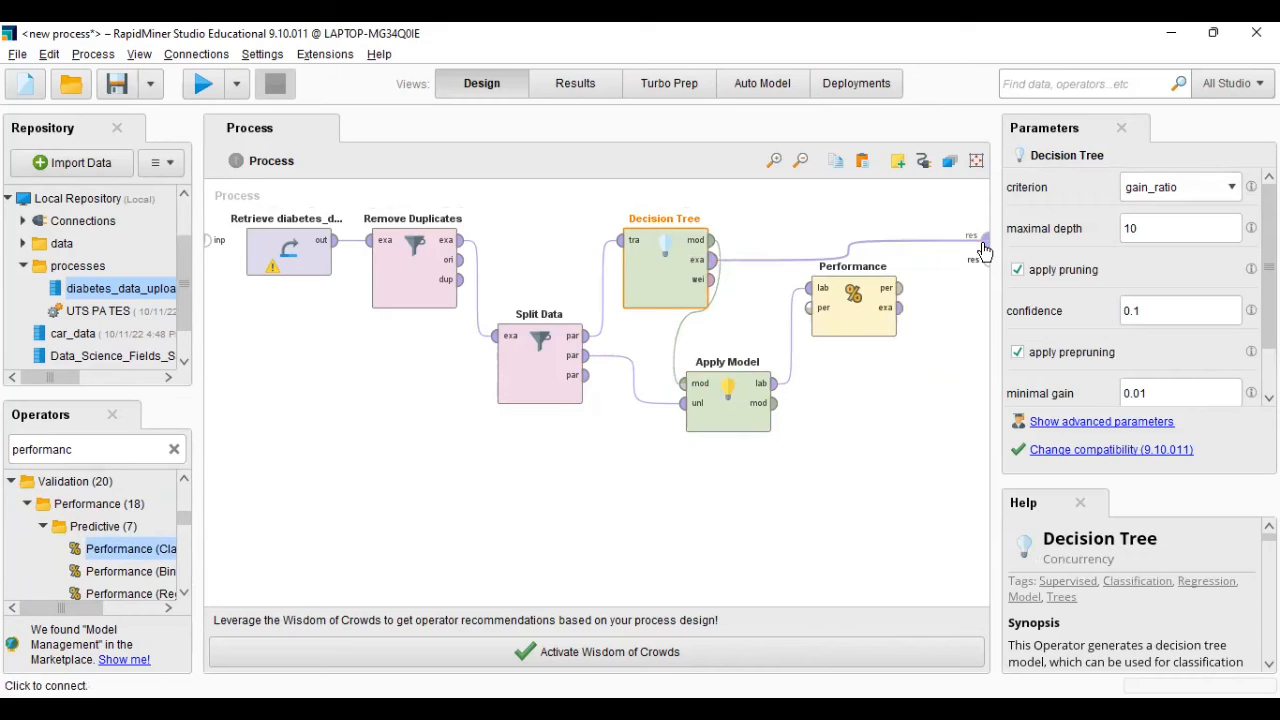
click(774, 405)
click(986, 262)
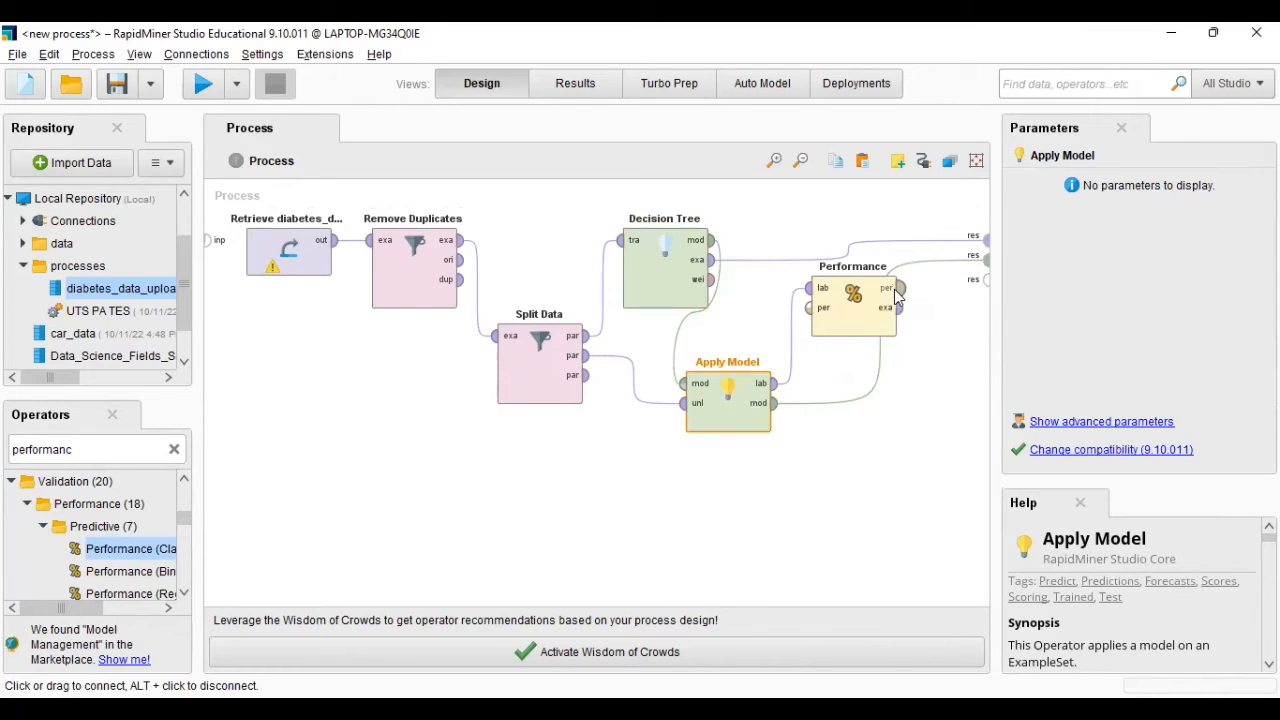
click(900, 289)
click(986, 282)
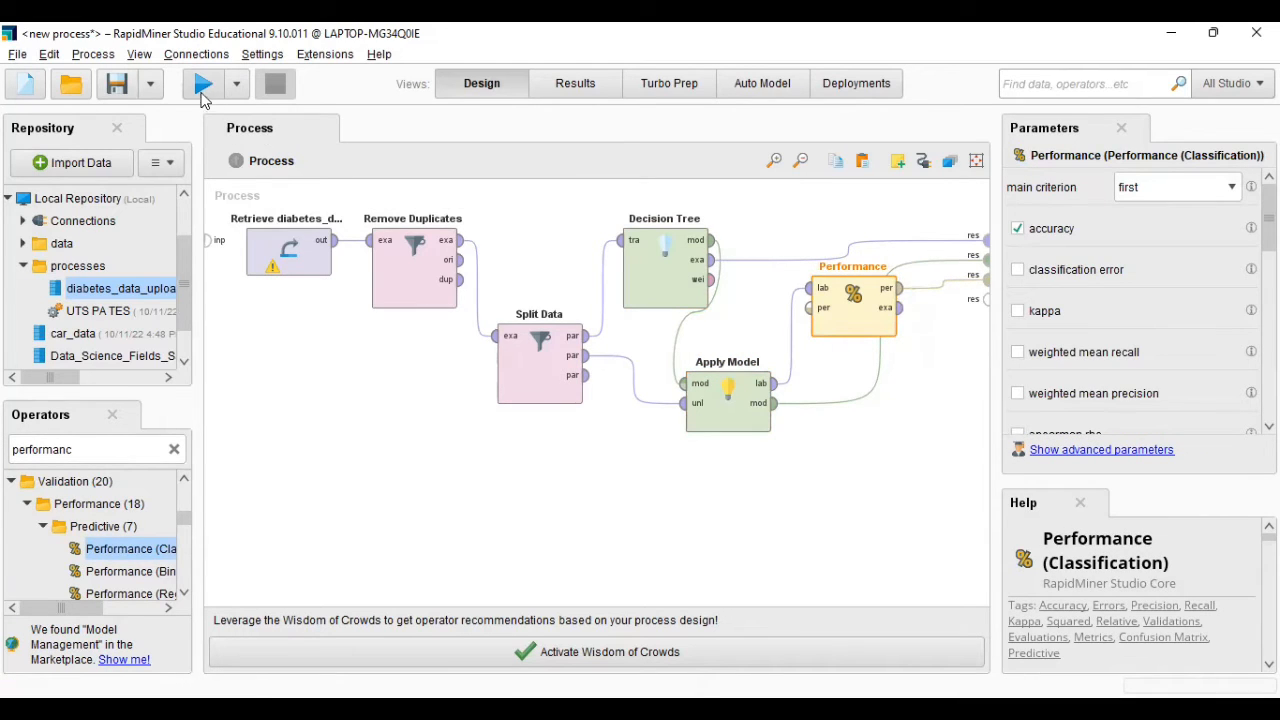
click(203, 88)
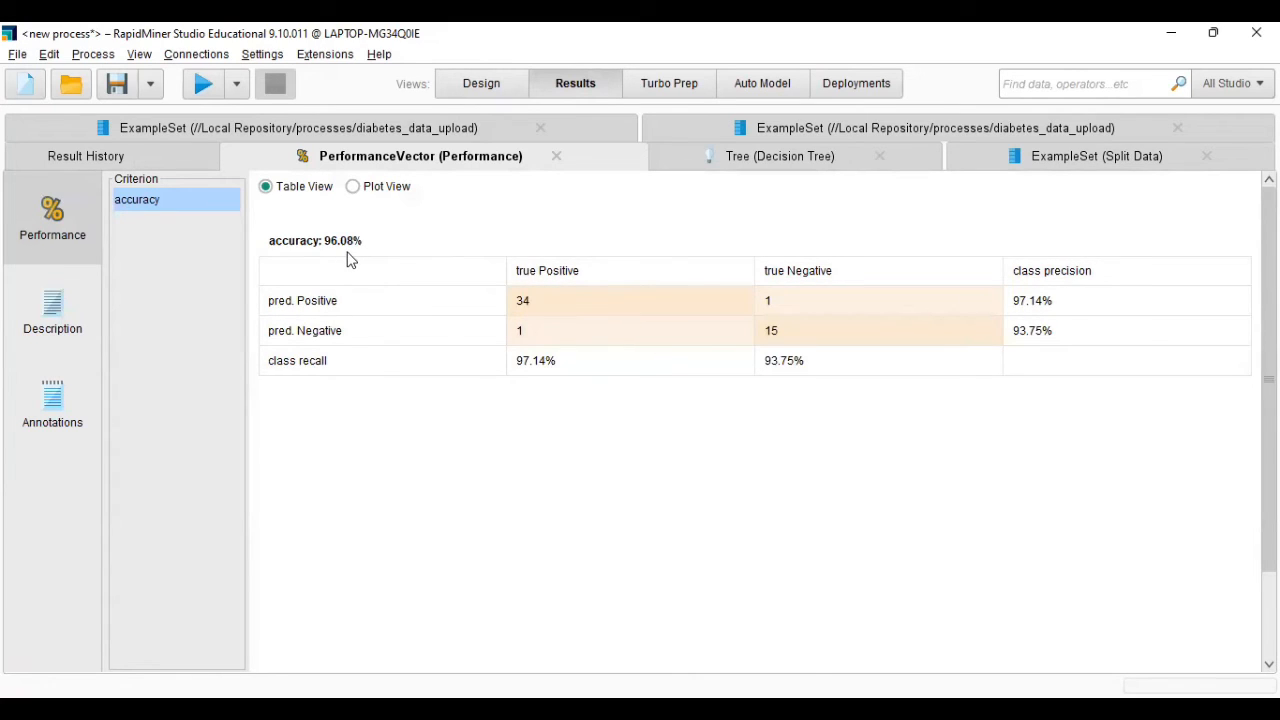
- Examine the decision tree graph from the Polyuria root along its Yes branch through Age and sudden weight loss
click(815, 165)
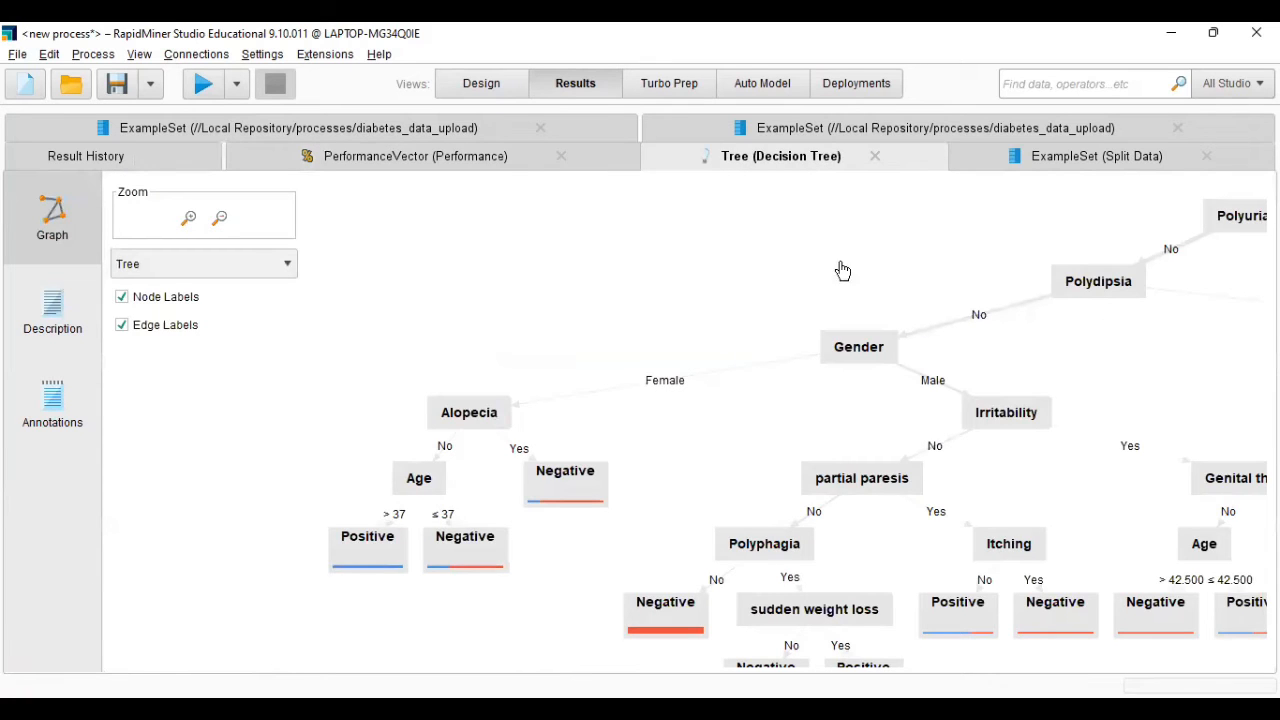
drag(863, 251, 444, 349)
drag(893, 368, 760, 372)
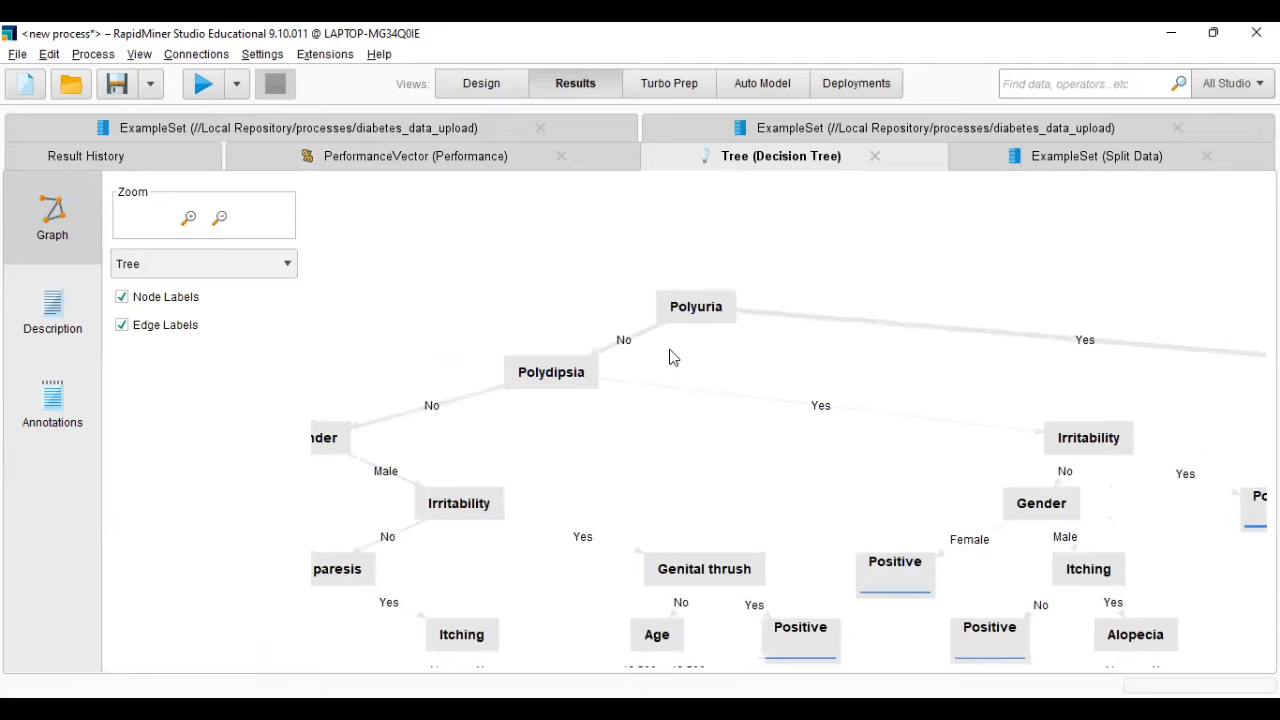
drag(909, 357, 571, 326)
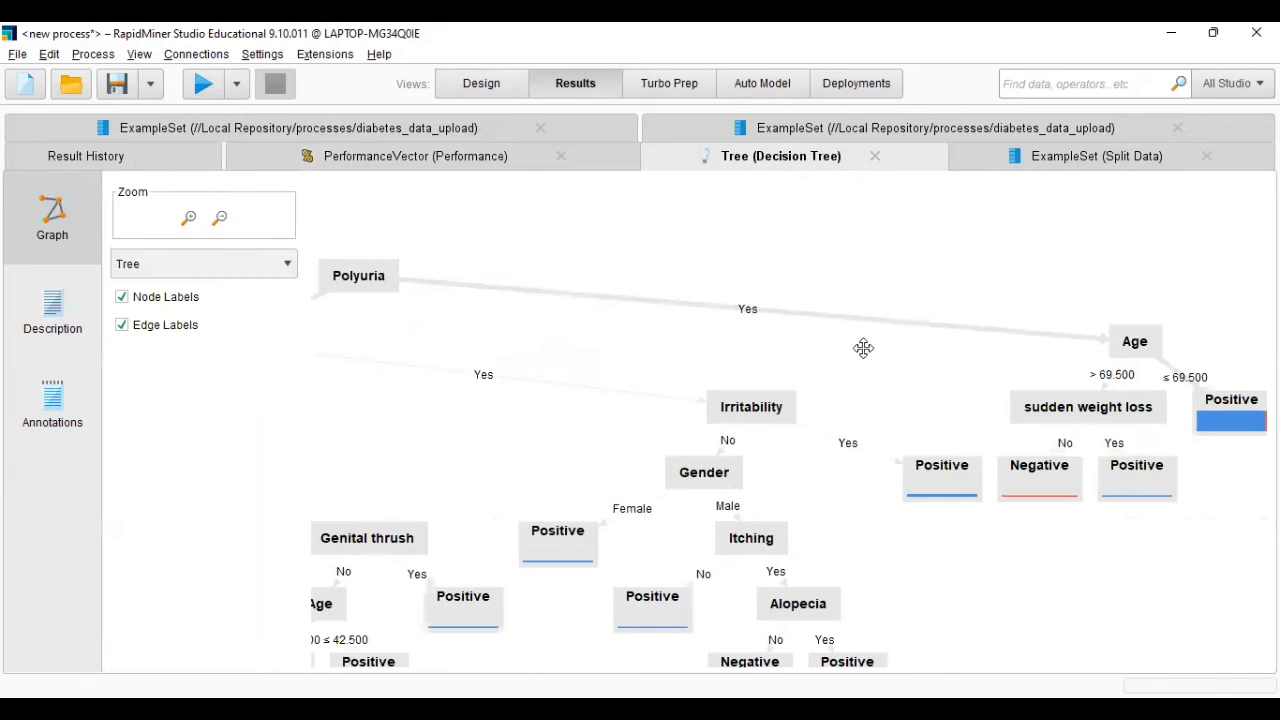
drag(863, 347, 771, 336)
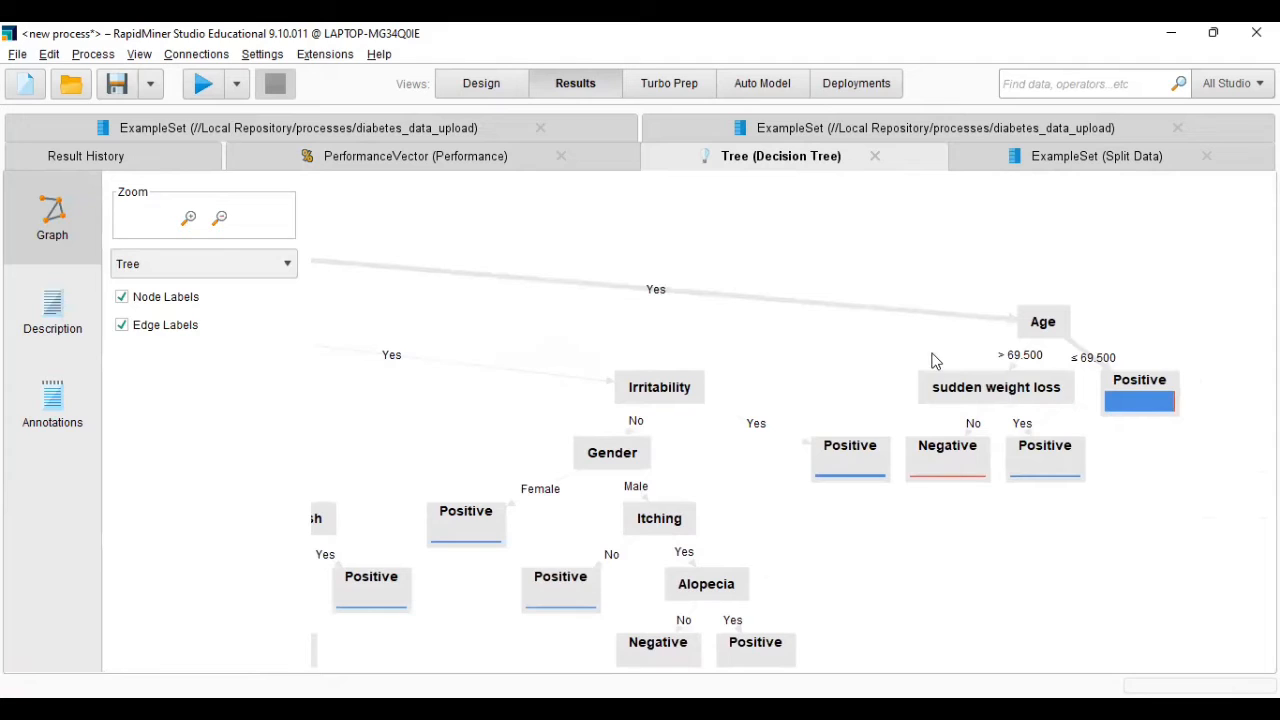
drag(930, 358, 910, 353)
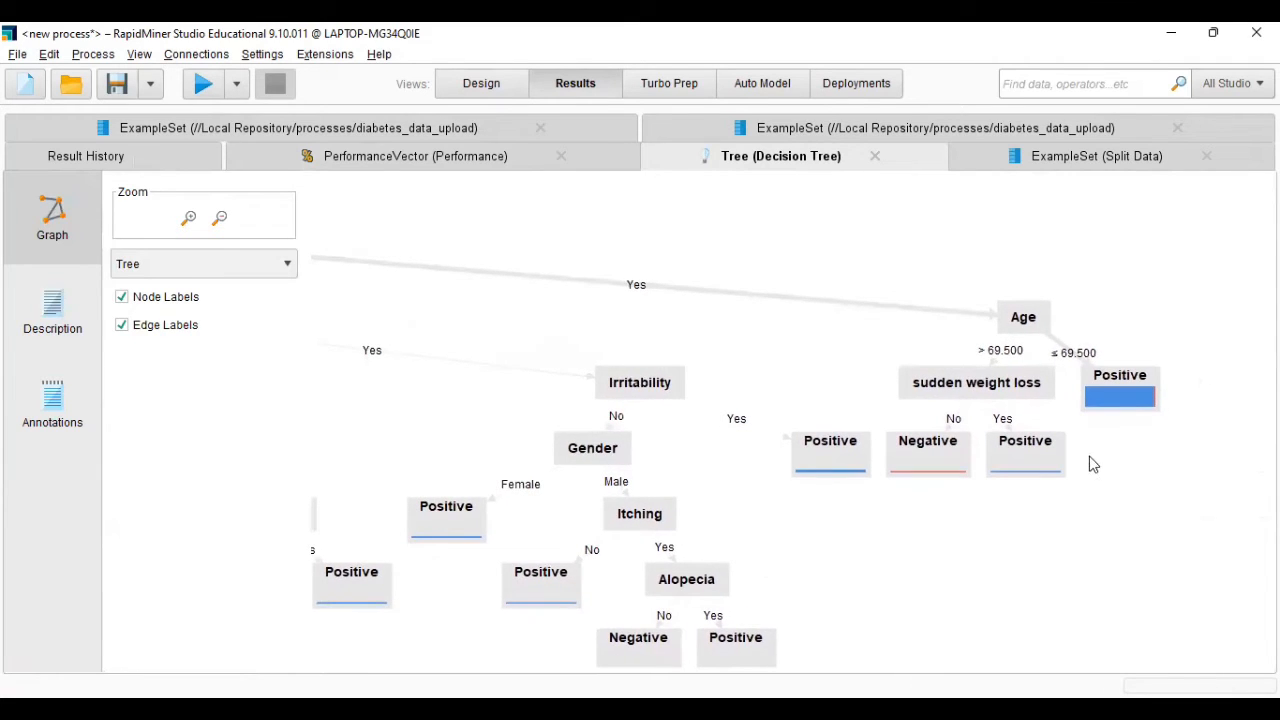
drag(1136, 473, 1134, 450)
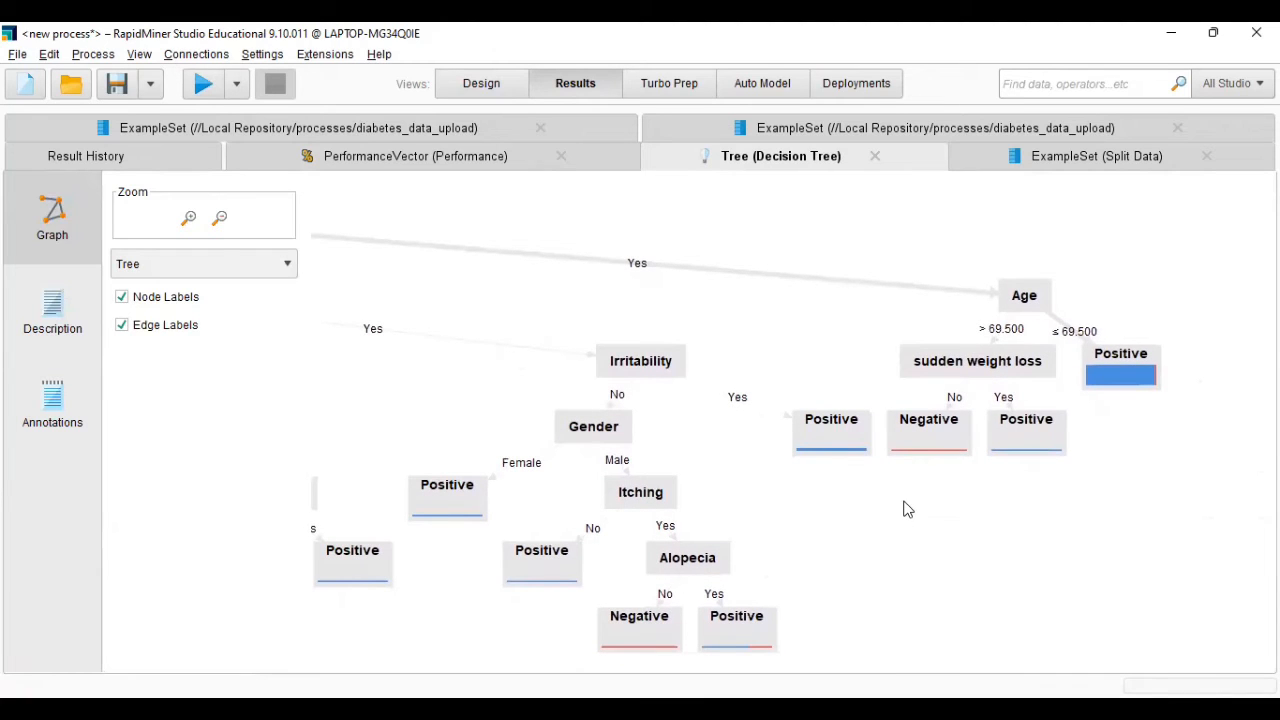
drag(903, 500, 939, 478)
drag(1052, 500, 1000, 489)
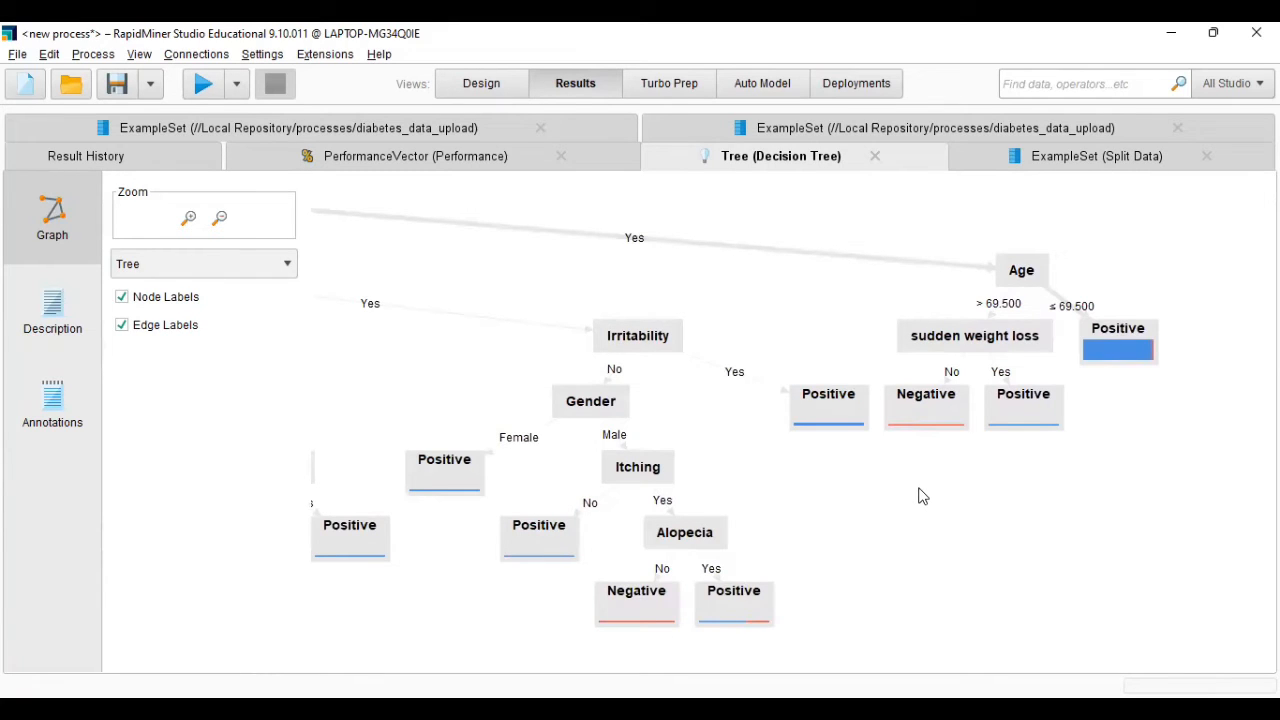
drag(952, 494, 948, 487)
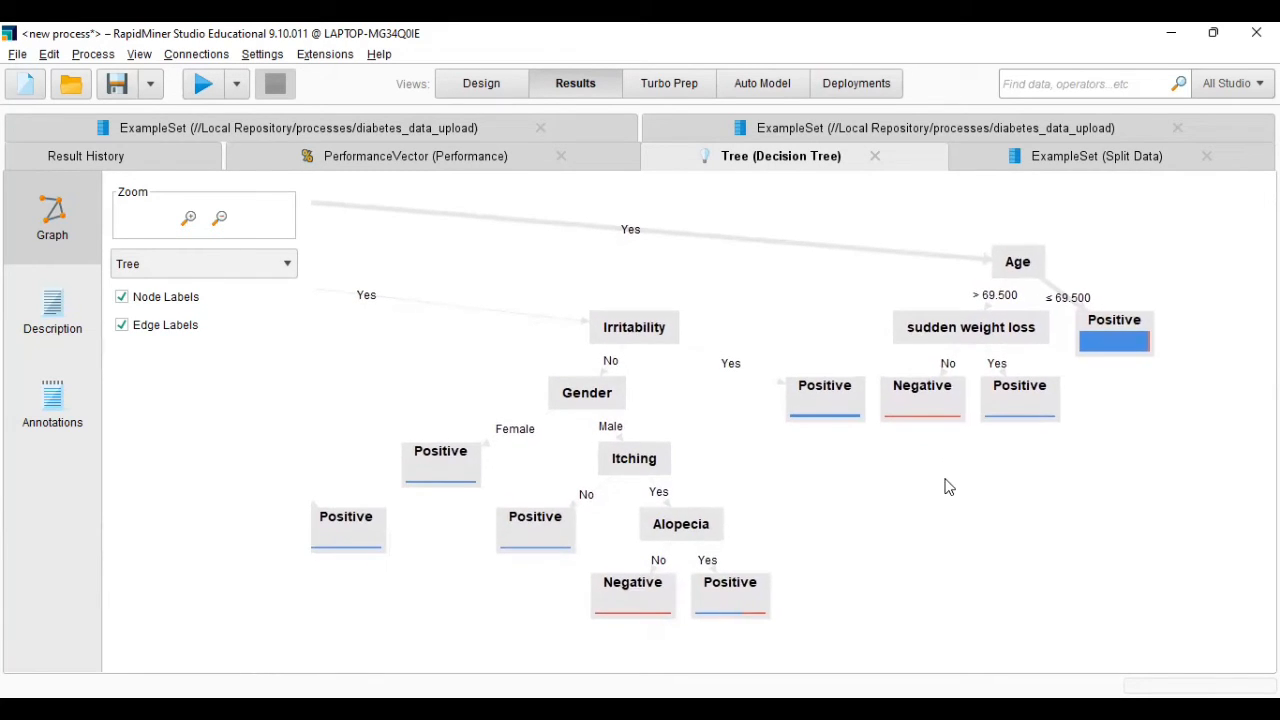
drag(943, 480, 1034, 491)
- Examine the Polydipsia Yes branch of the tree through Irritability, Gender, Itching and Alopecia
drag(646, 399, 692, 415)
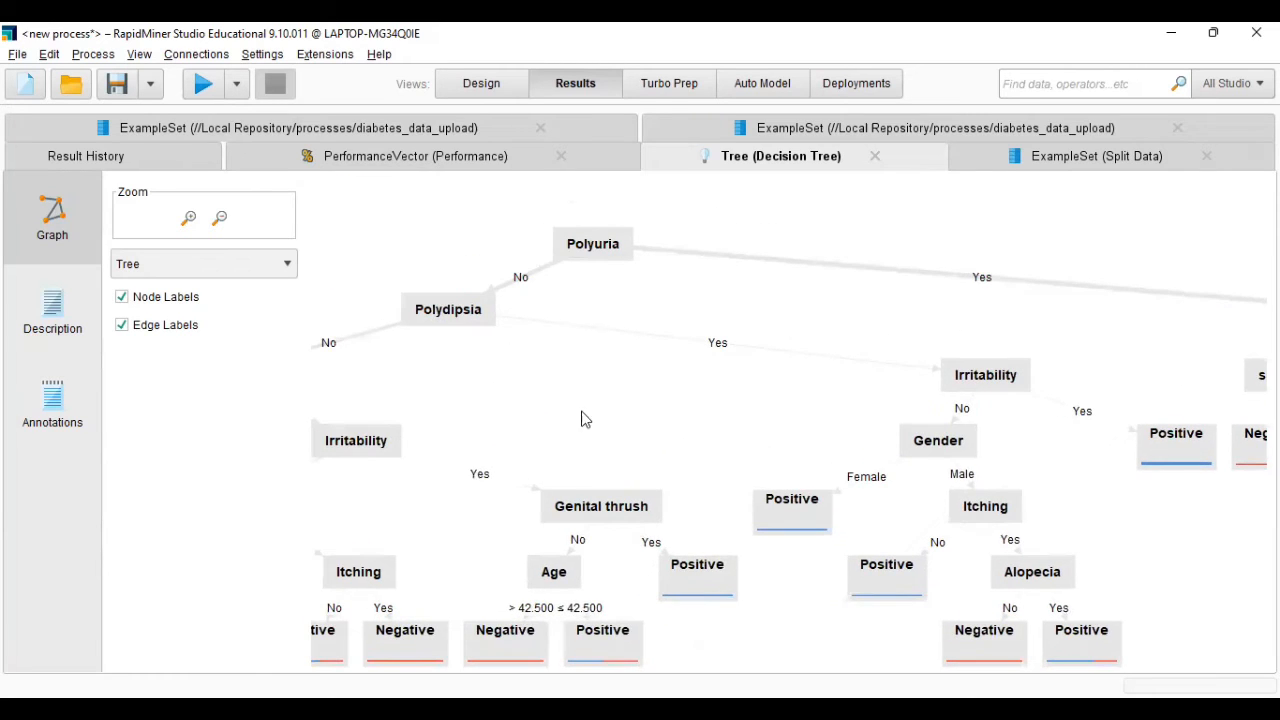
drag(566, 412, 697, 374)
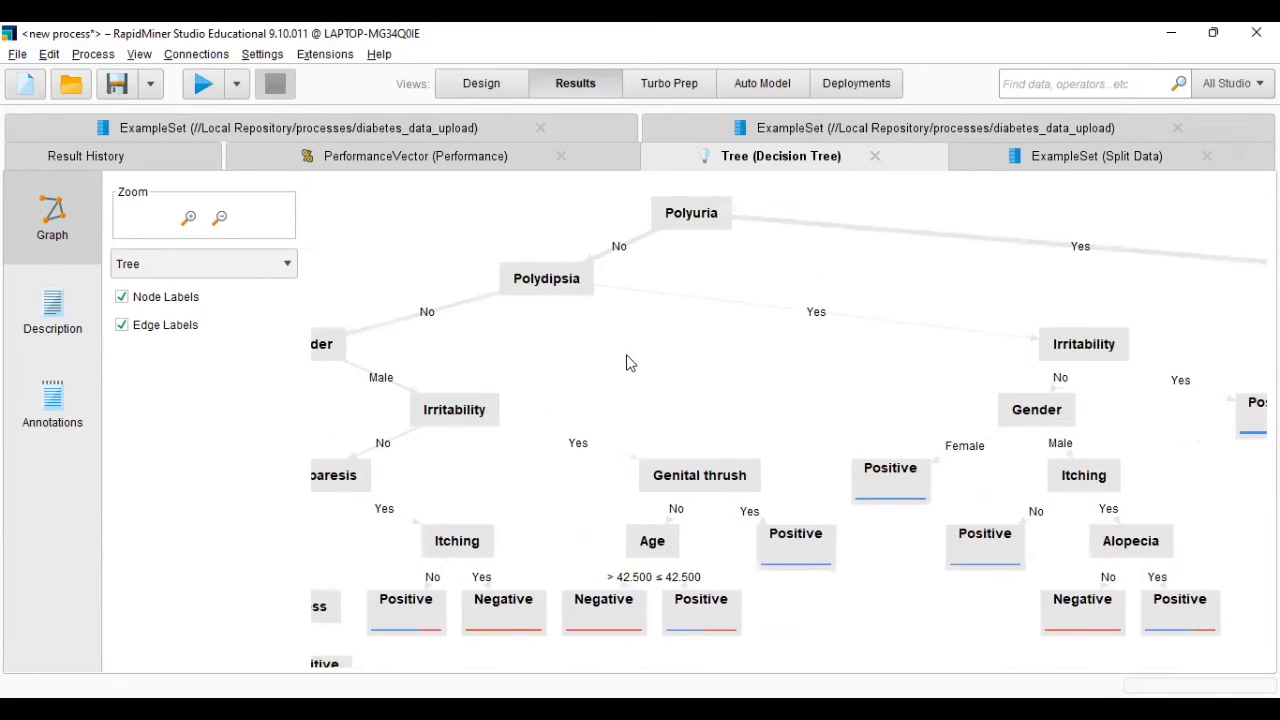
drag(786, 380, 677, 337)
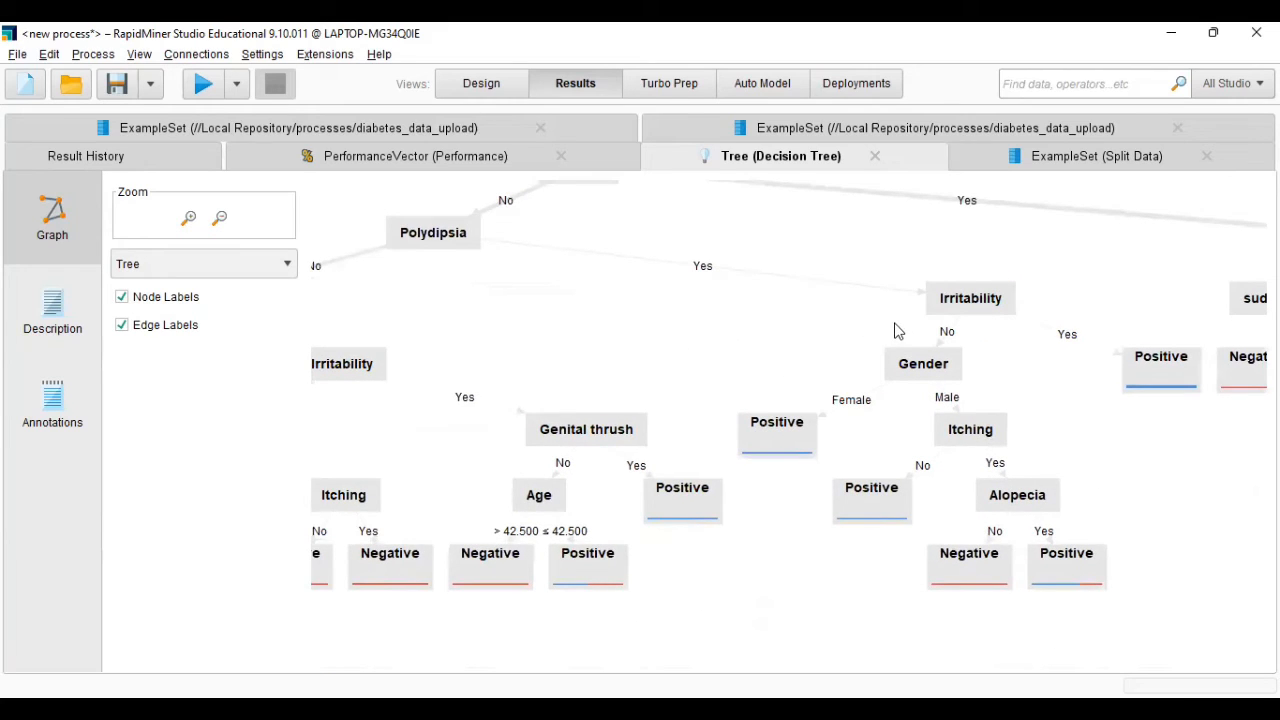
drag(889, 337, 814, 320)
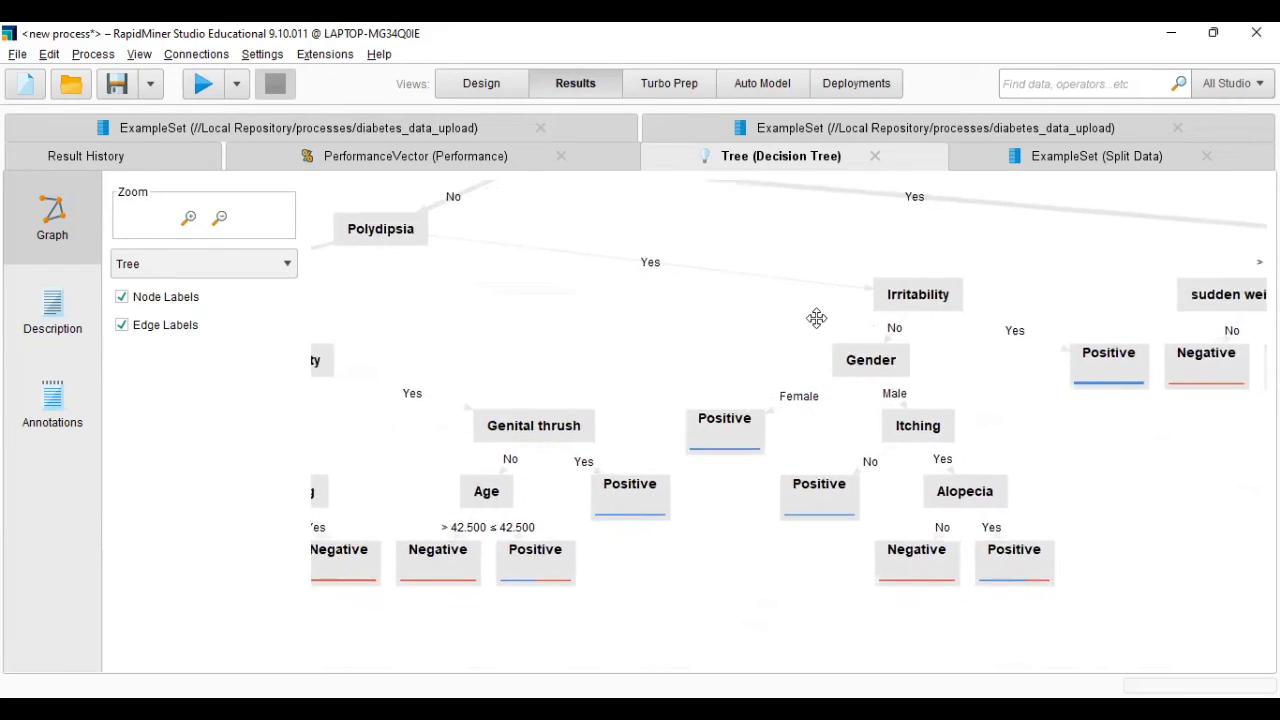
mouse_move(1000, 365)
mouse_down()
mouse_move(968, 363)
mouse_move(1016, 366)
mouse_up()
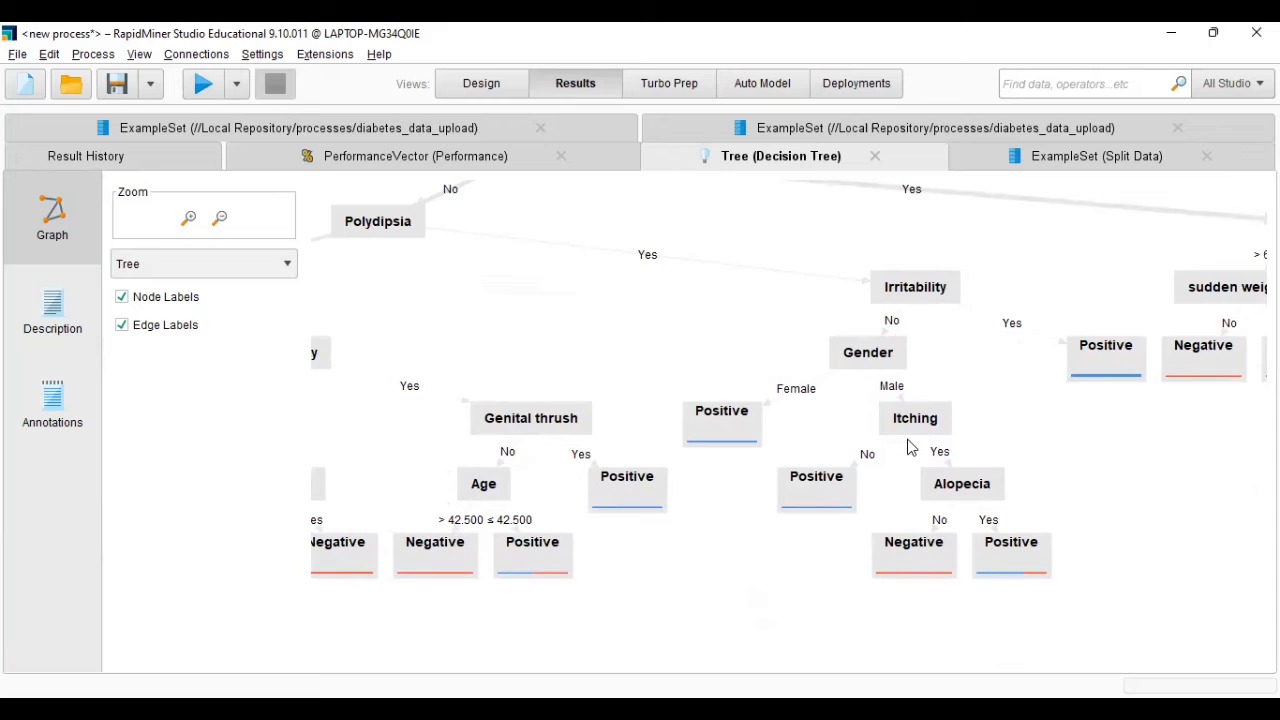
drag(903, 472, 806, 480)
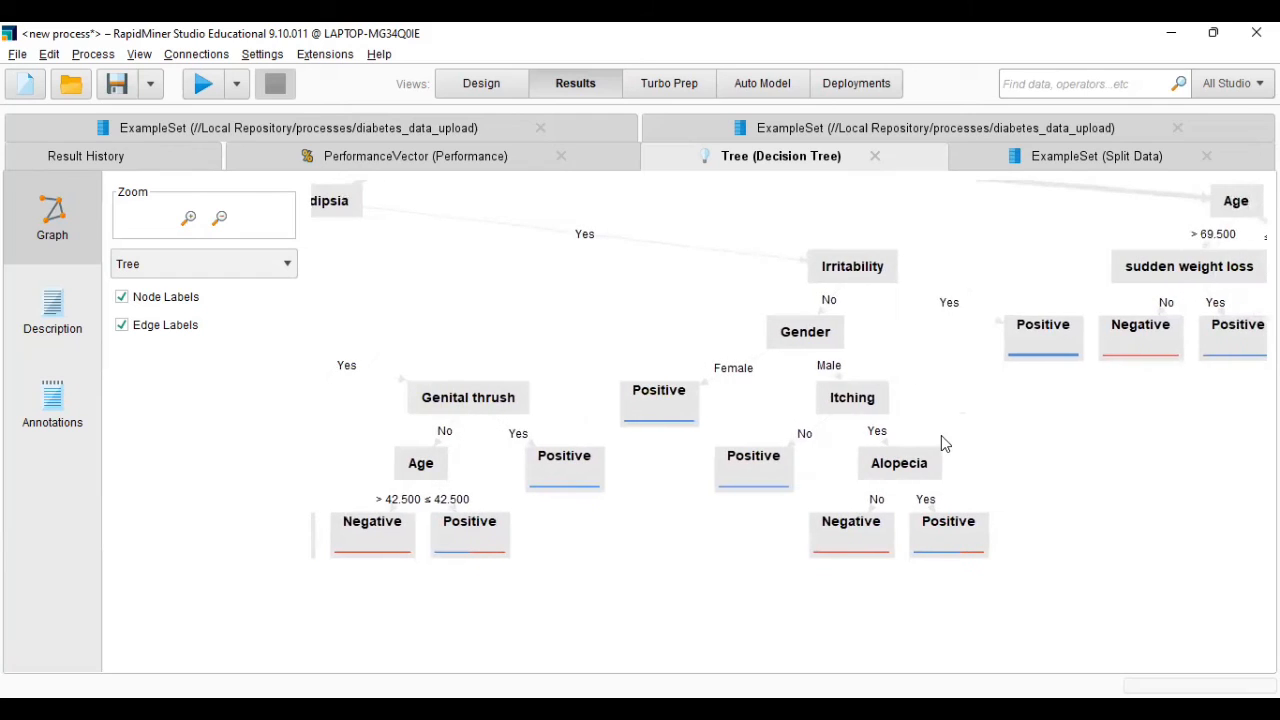
drag(940, 434, 920, 420)
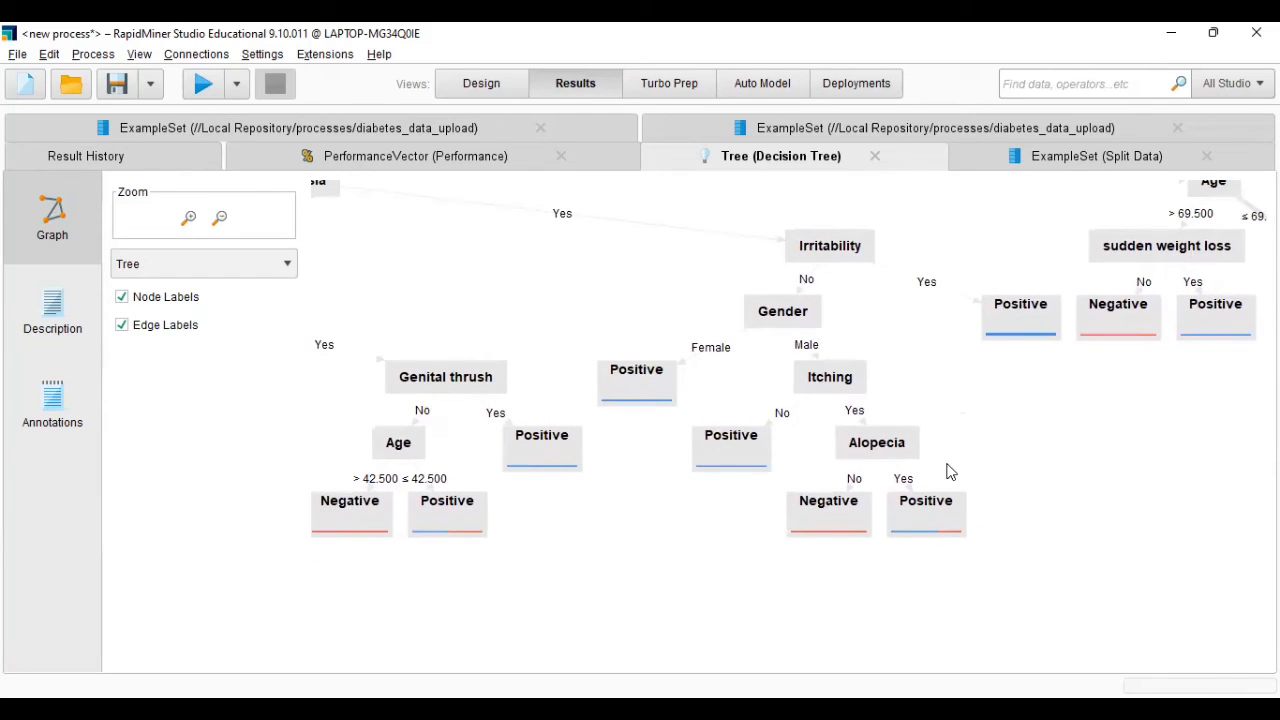
drag(952, 471, 948, 434)
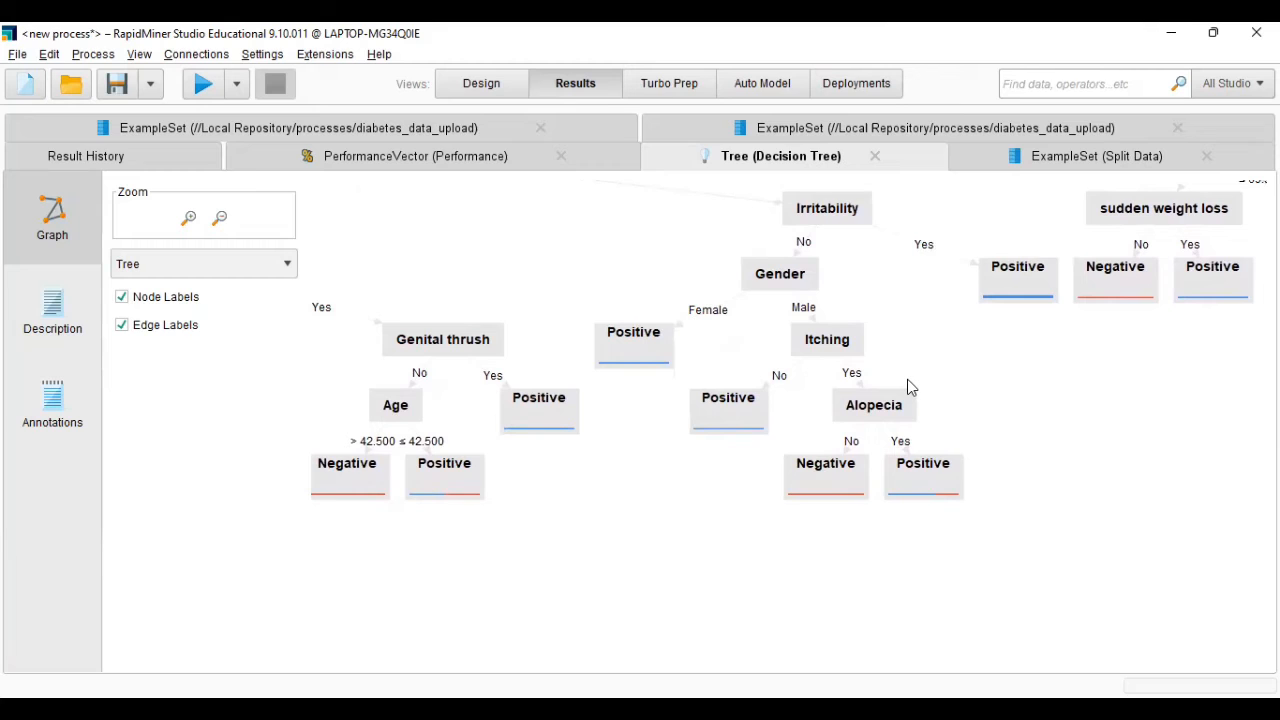
- Examine the Polydipsia No branch of the tree for female Gender, through Alopecia and Age
drag(589, 274, 713, 365)
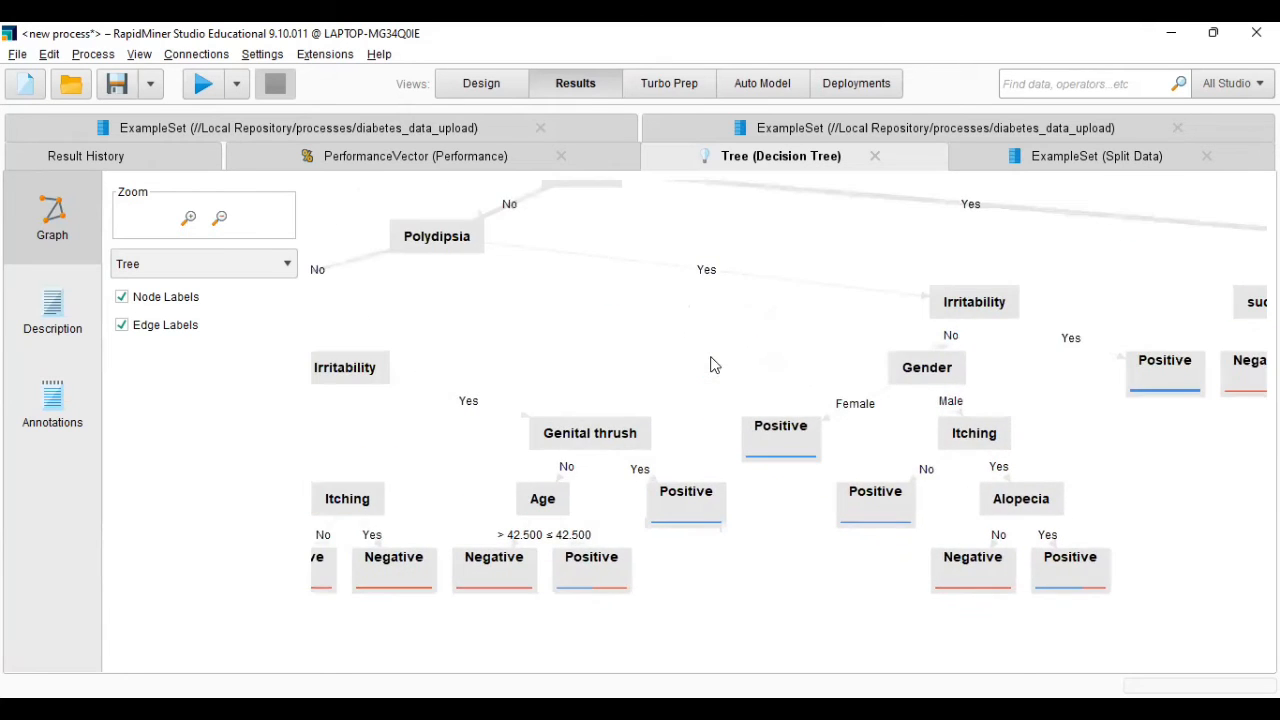
drag(511, 318, 643, 394)
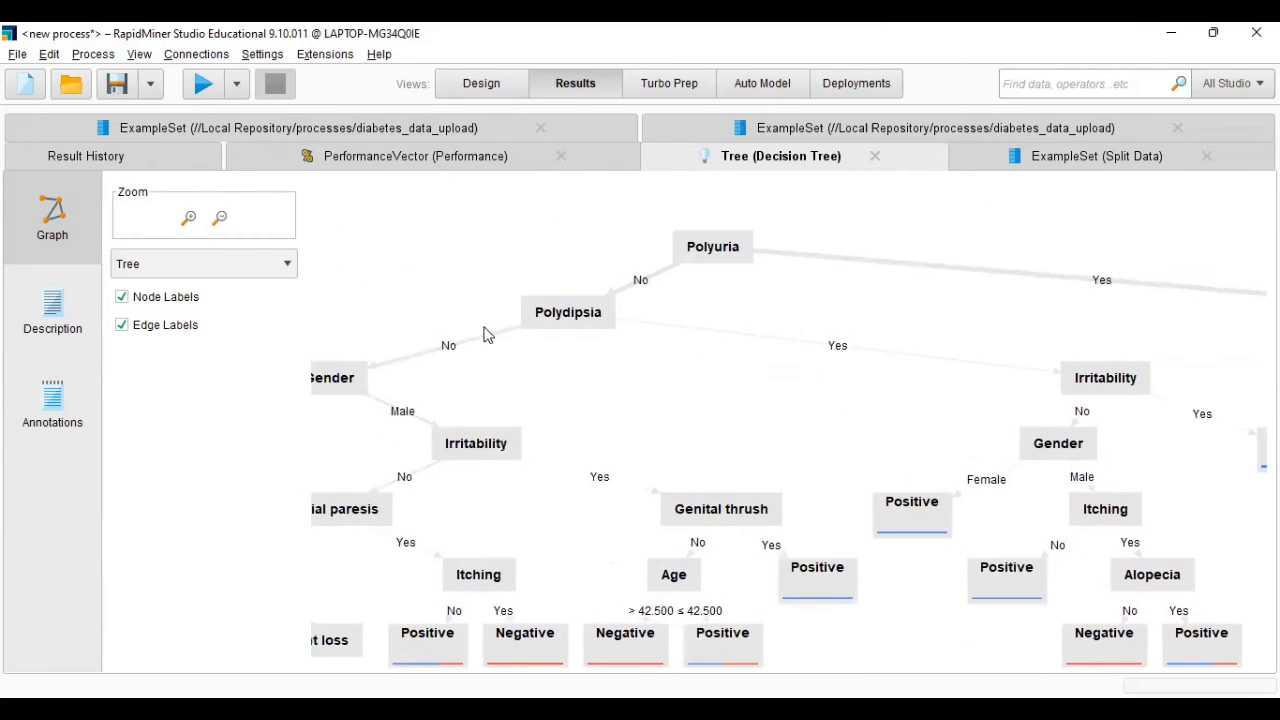
drag(526, 367, 926, 455)
drag(709, 486, 792, 462)
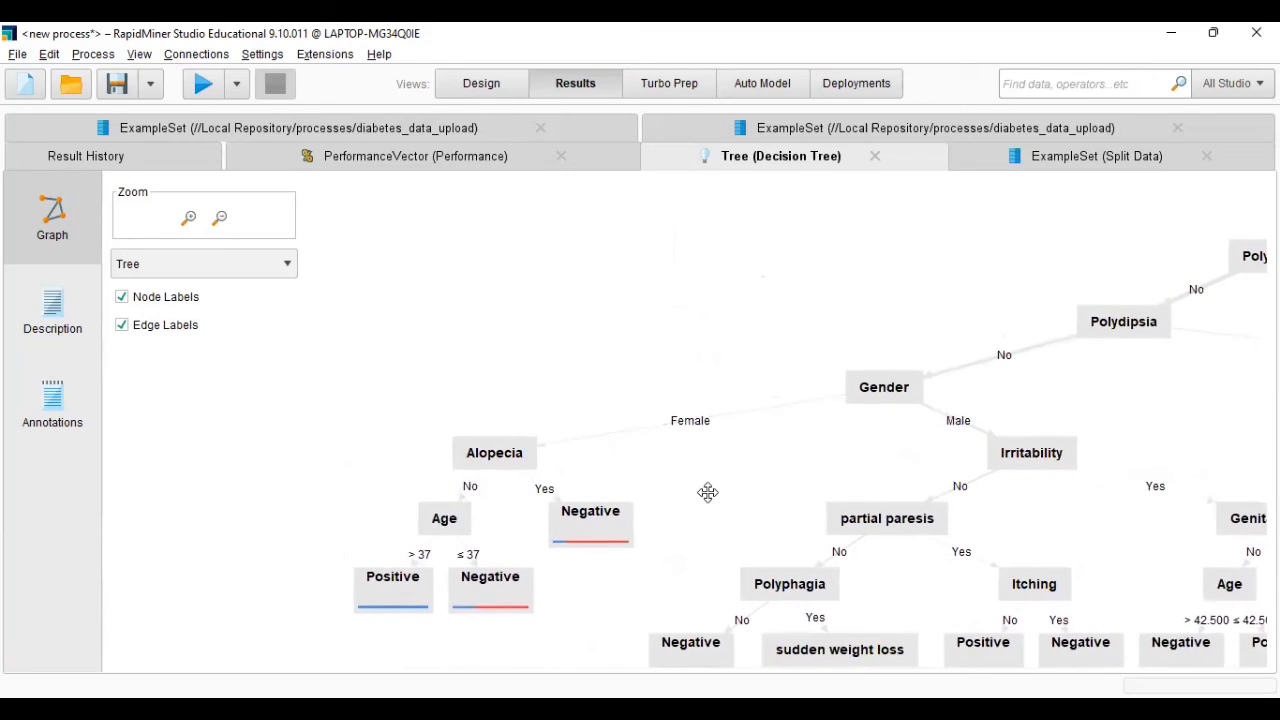
drag(706, 491, 729, 488)
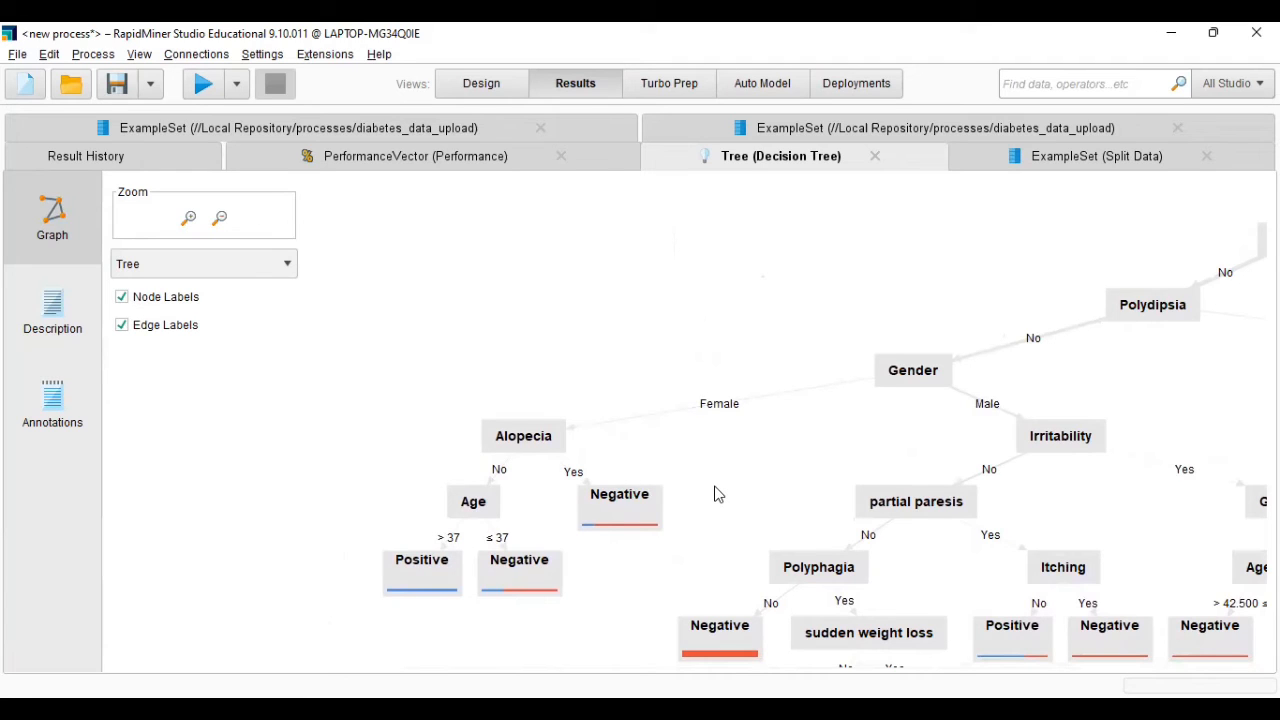
drag(716, 494, 772, 445)
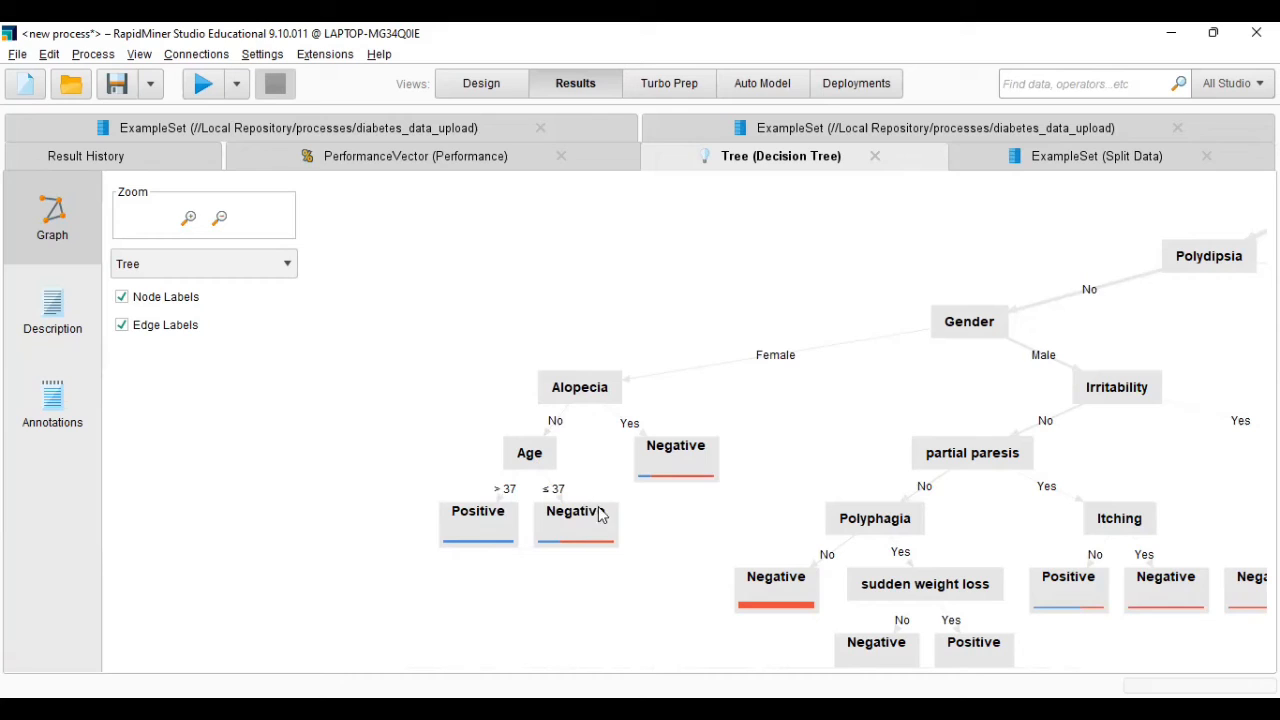
- Examine the male Gender branch under Polydipsia No, through Irritability, partial paresis, Polyphagia, Itching and Genital thrush
drag(908, 403, 708, 416)
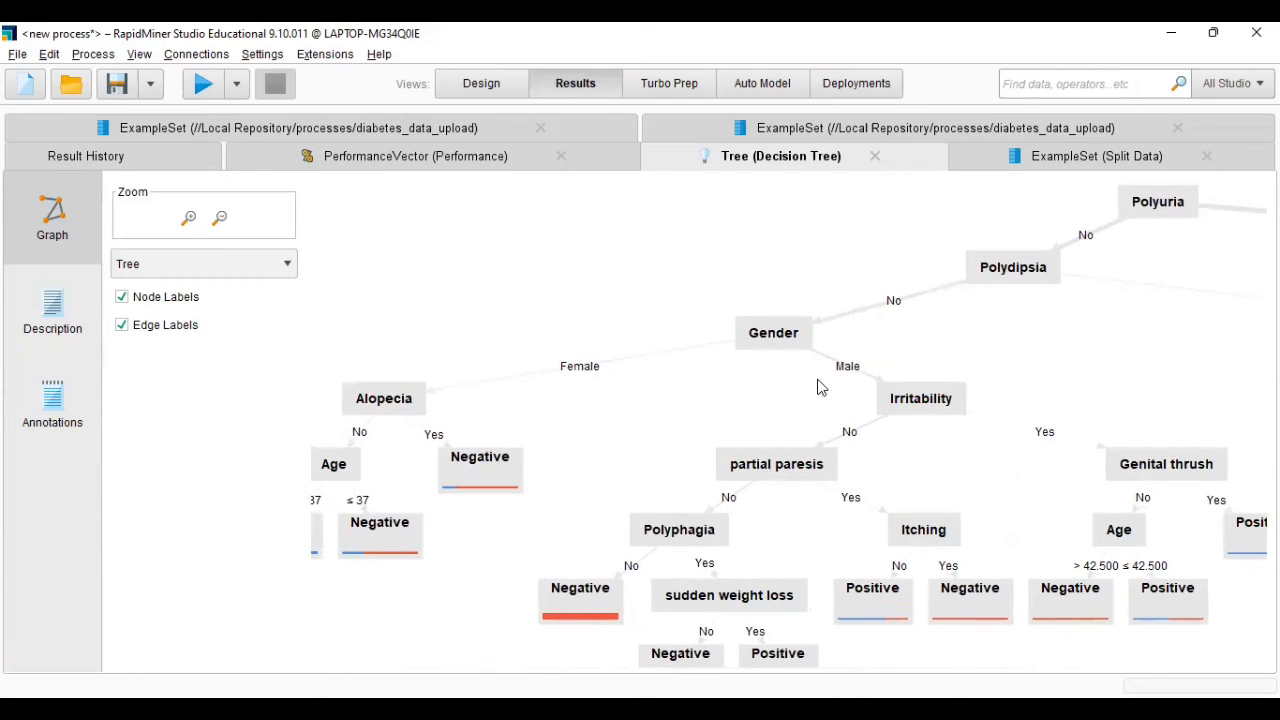
drag(824, 394, 742, 392)
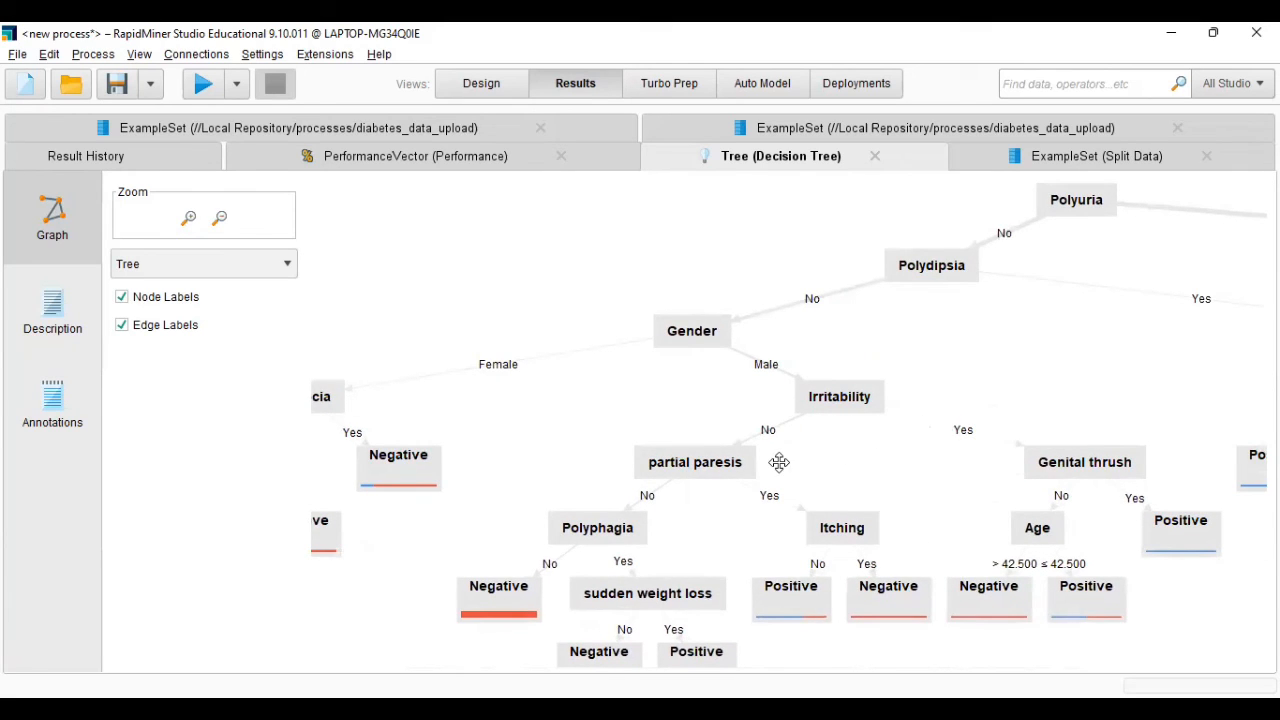
drag(777, 448, 710, 410)
drag(810, 410, 728, 395)
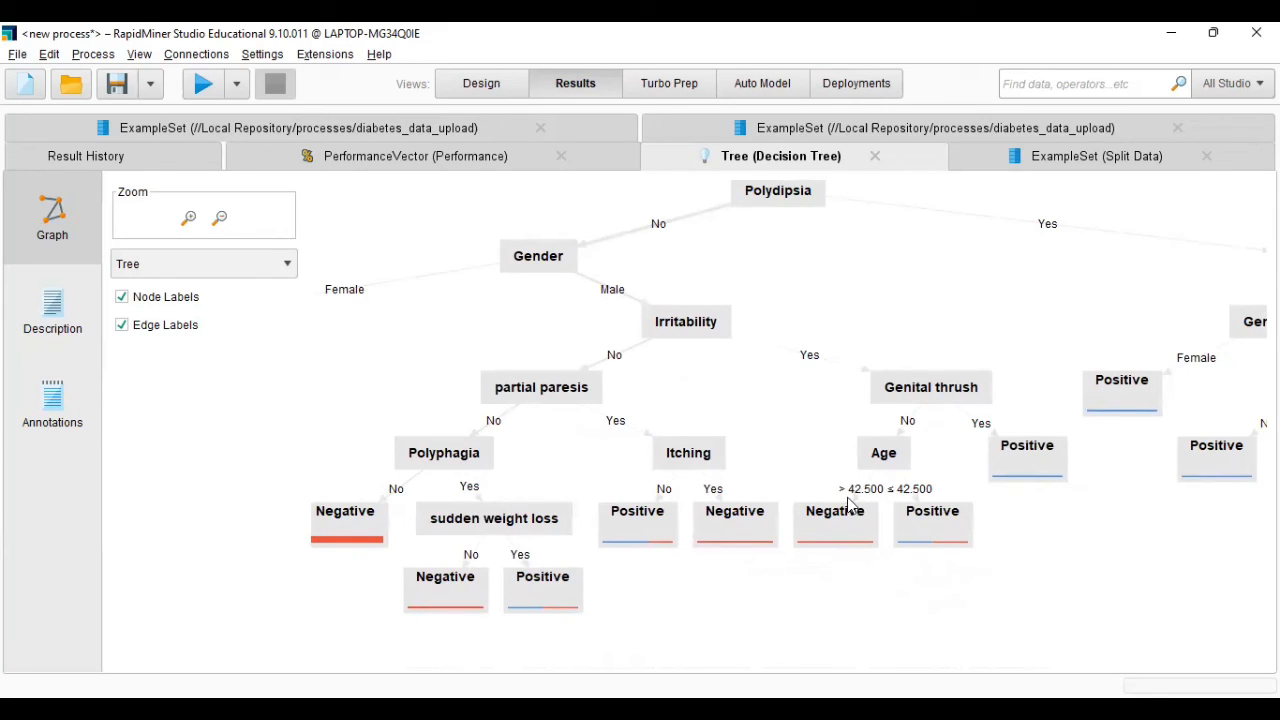
drag(855, 578, 801, 578)
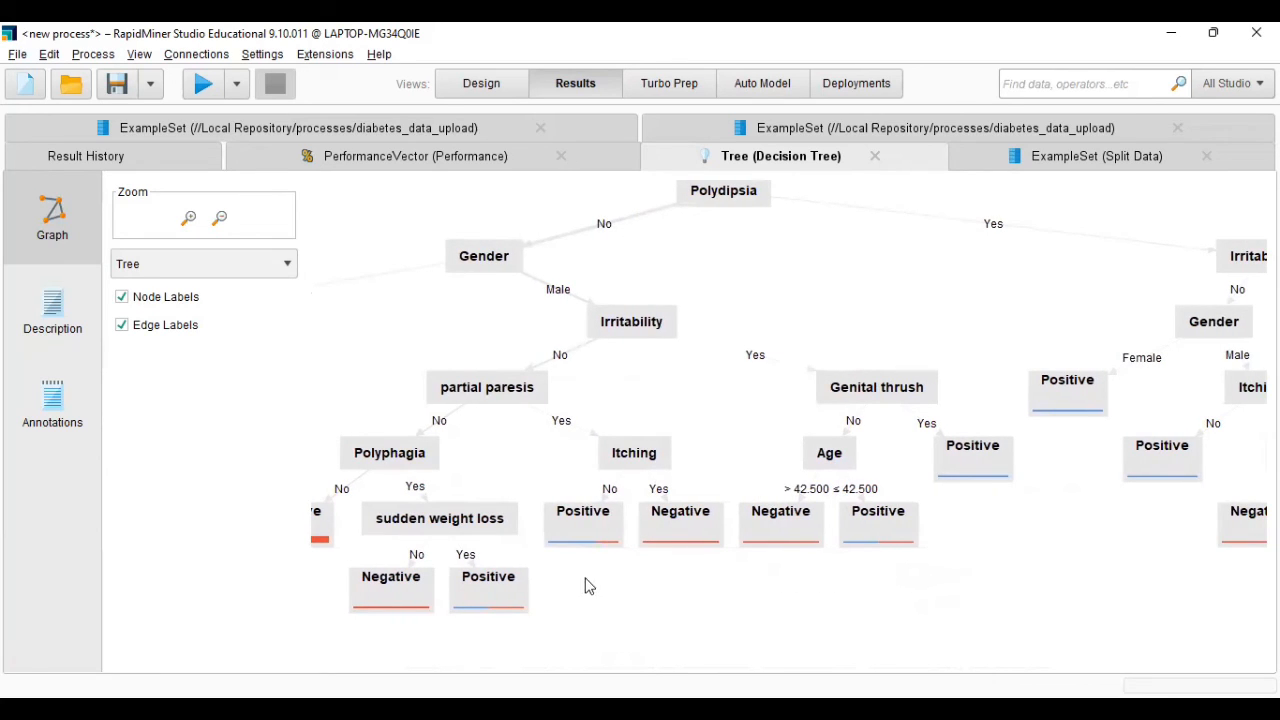
- Examine the partial paresis subtree for male Gender with Irritability No, following Polyphagia and sudden weight loss down to their leaves
drag(618, 584, 676, 598)
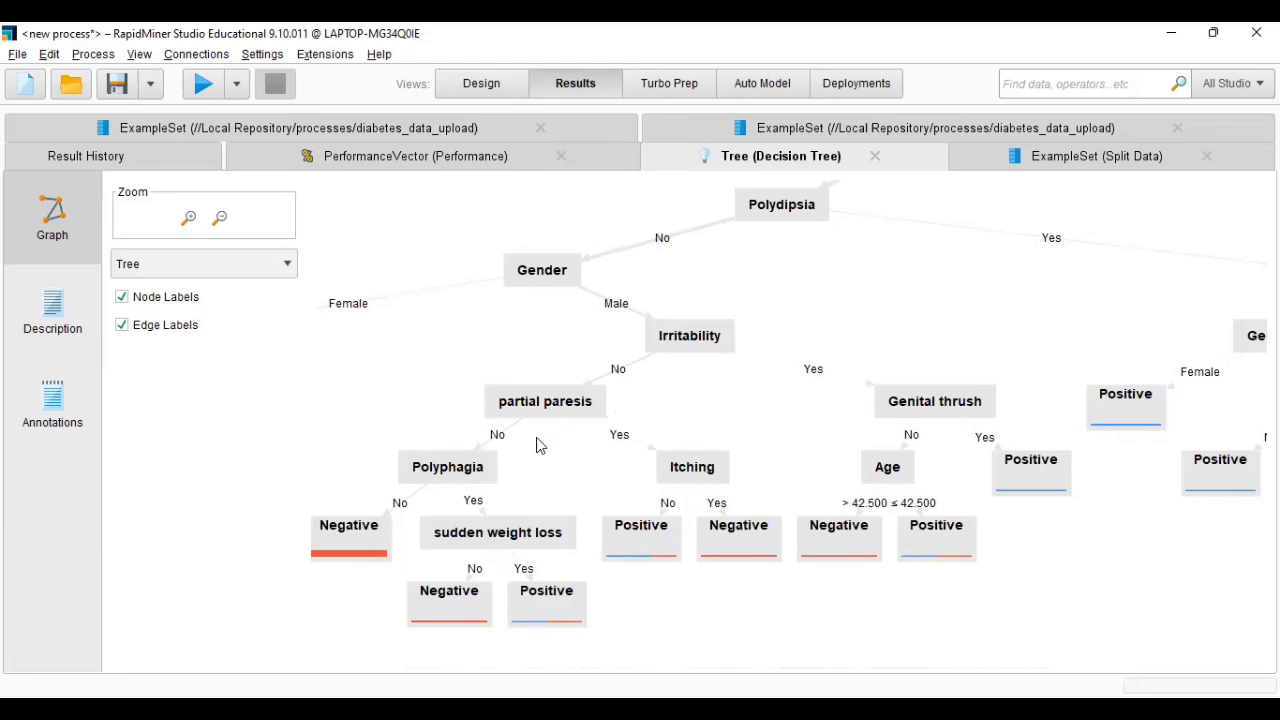
mouse_move(532, 447)
mouse_down()
mouse_move(563, 431)
mouse_move(540, 446)
mouse_up()
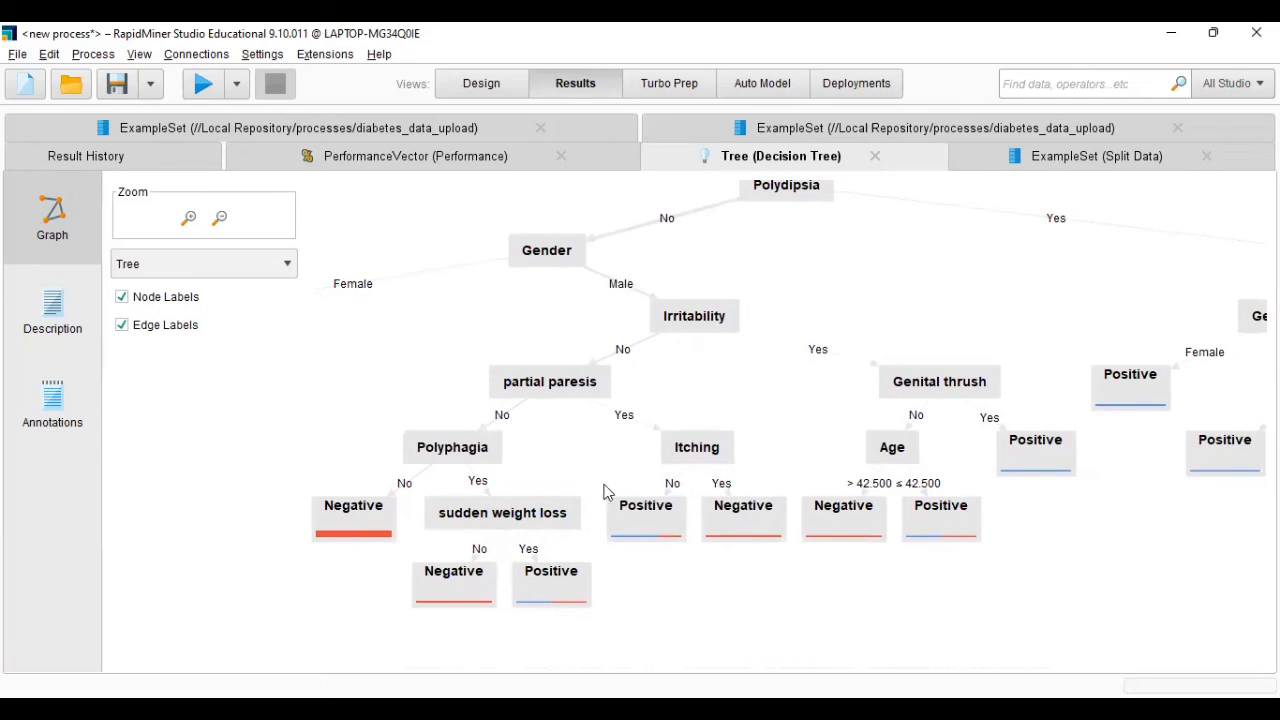
drag(548, 462, 656, 448)
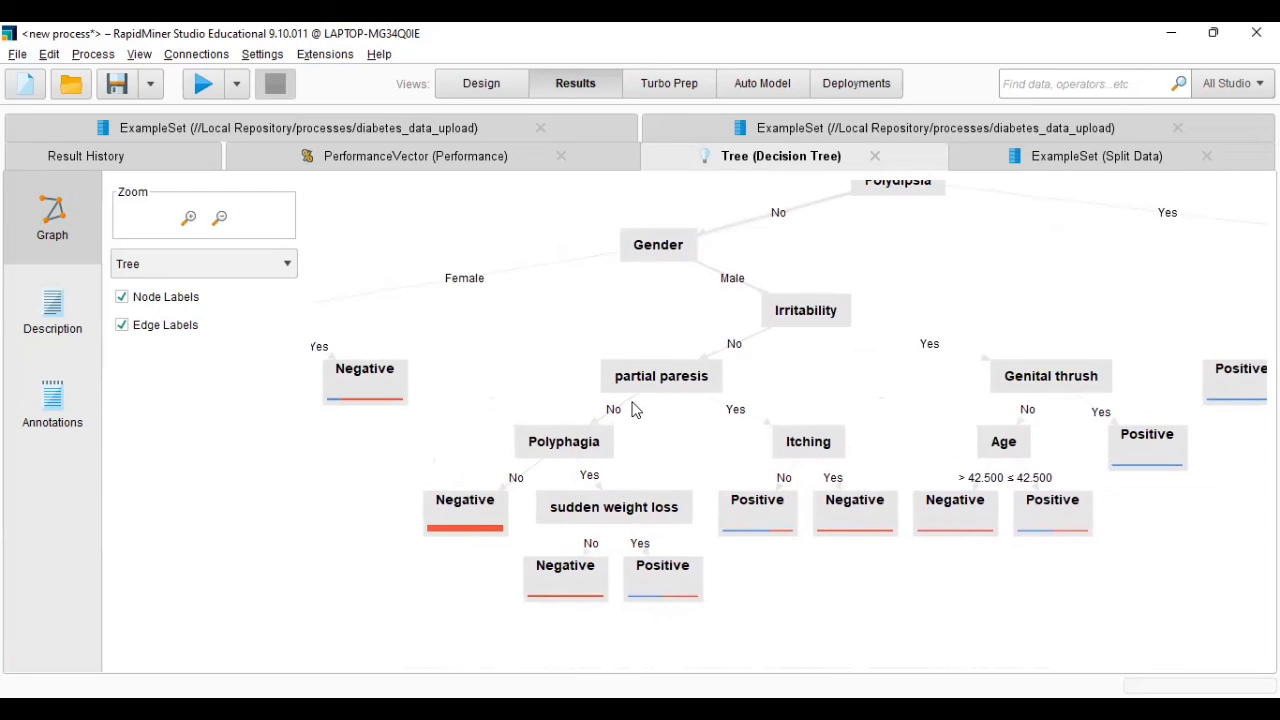
drag(634, 411, 658, 401)
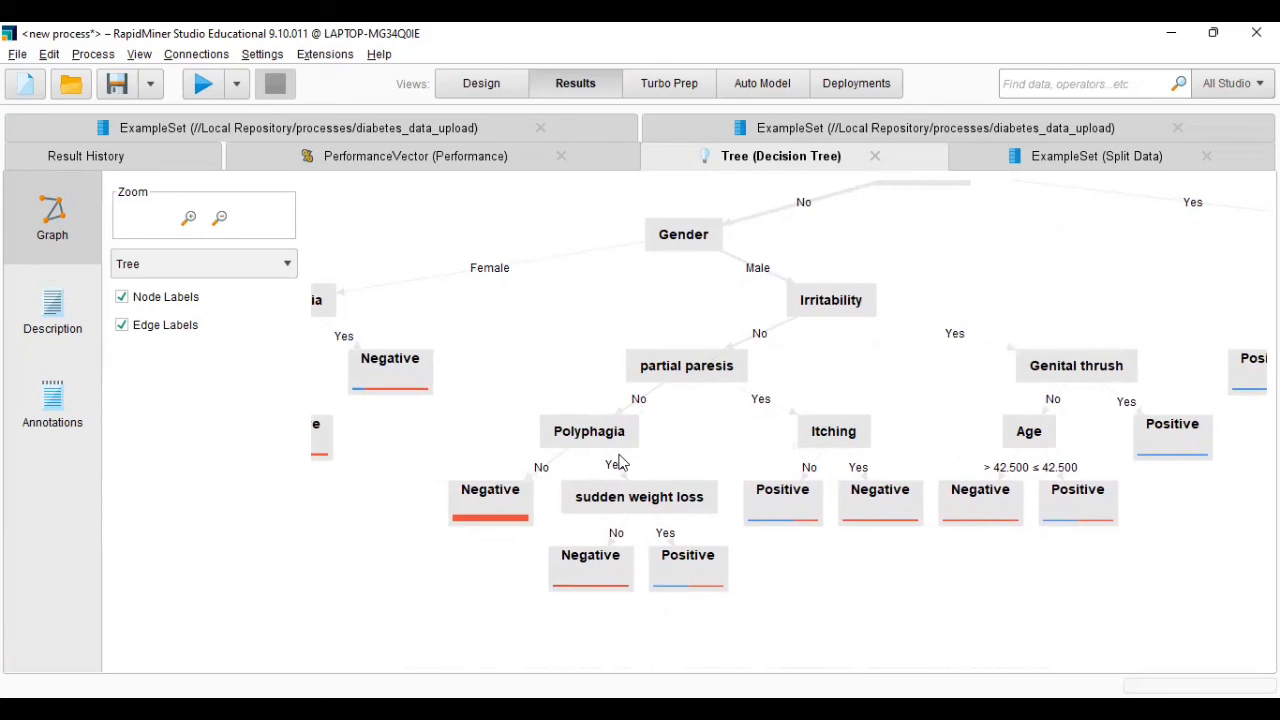
drag(657, 449, 681, 427)
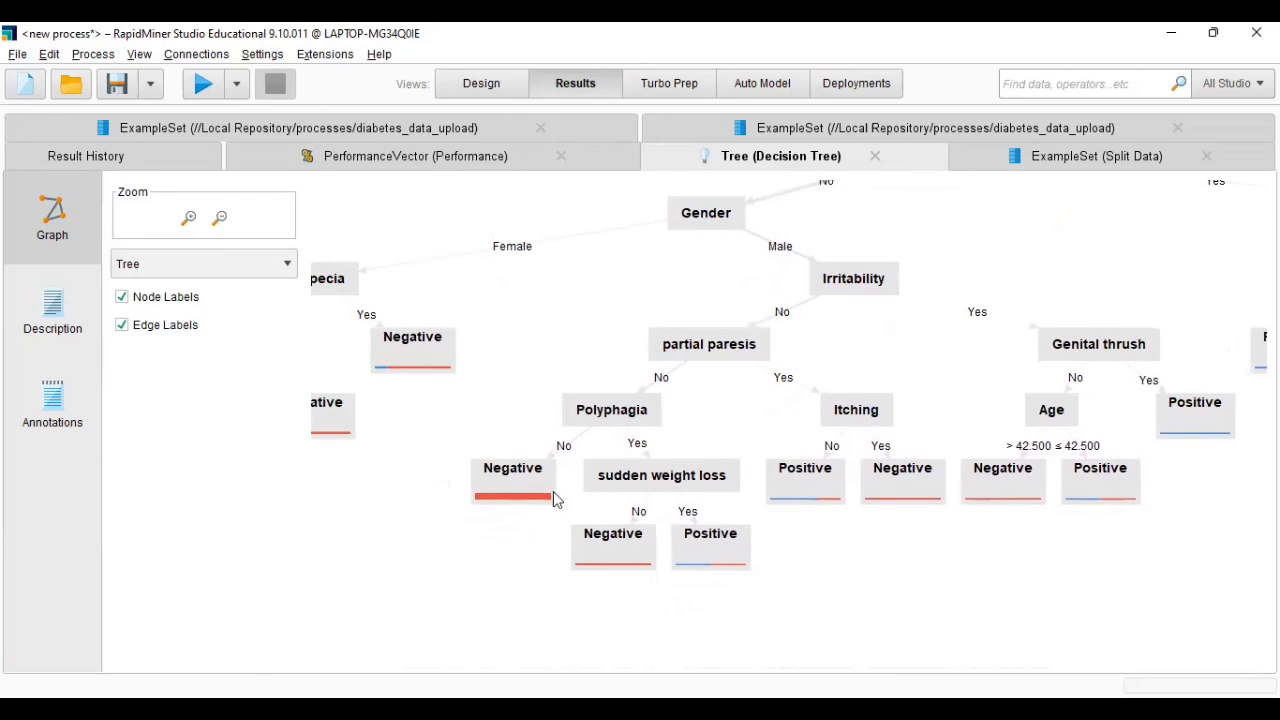
drag(551, 514, 484, 521)
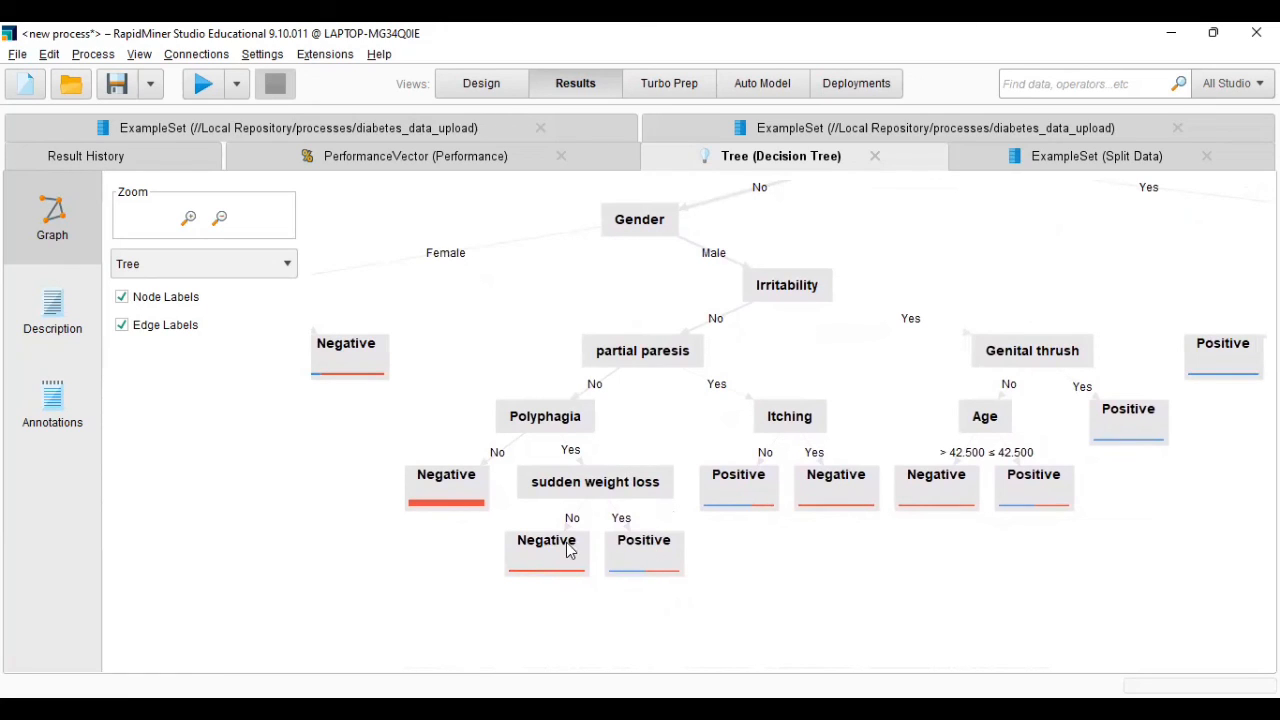
drag(603, 606, 556, 608)
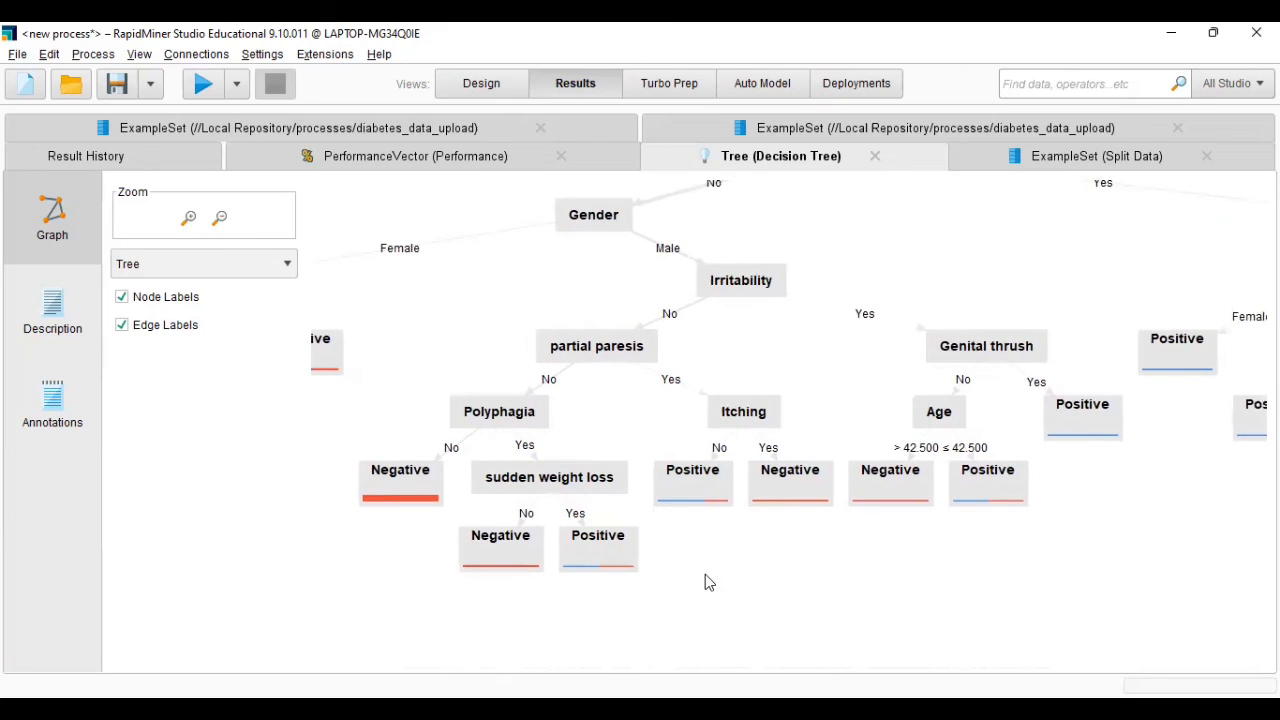